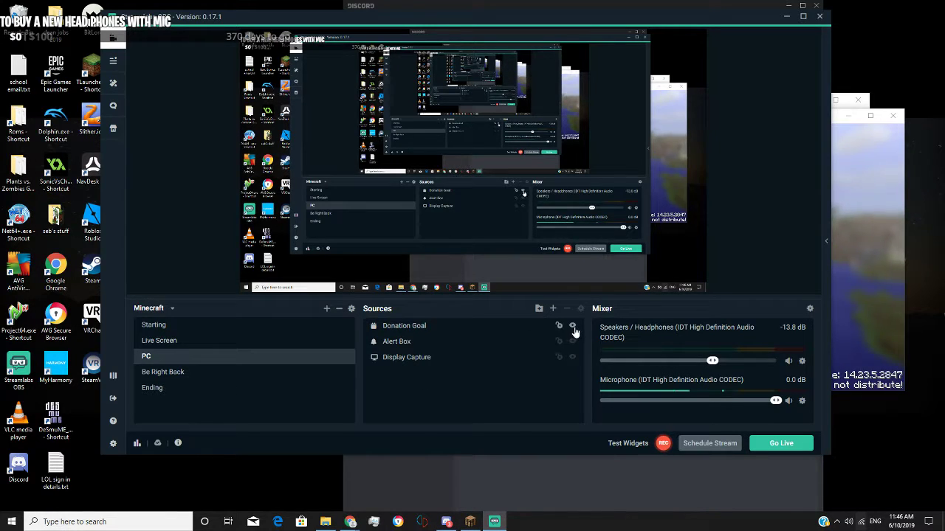
pyautogui.click(544, 329)
pyautogui.click(470, 522)
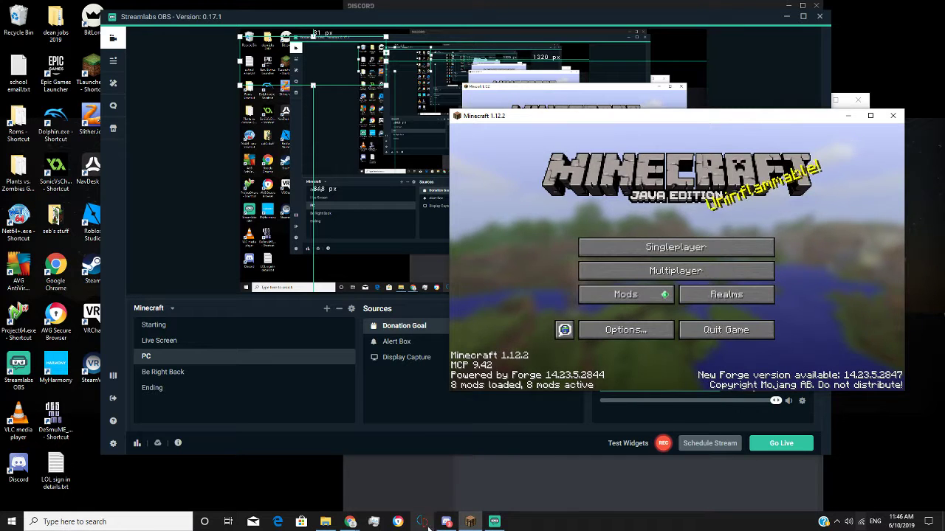
pyautogui.moveTo(350, 521)
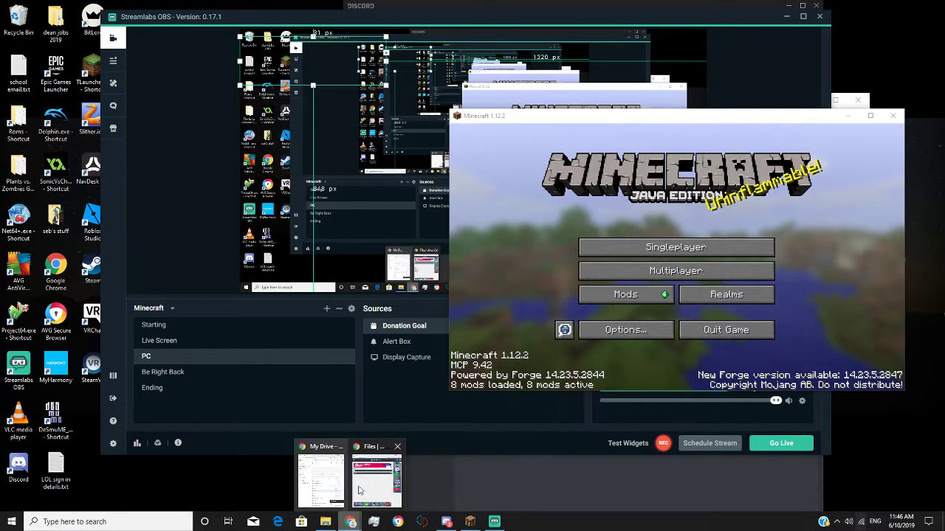
pyautogui.click(377, 479)
pyautogui.click(445, 522)
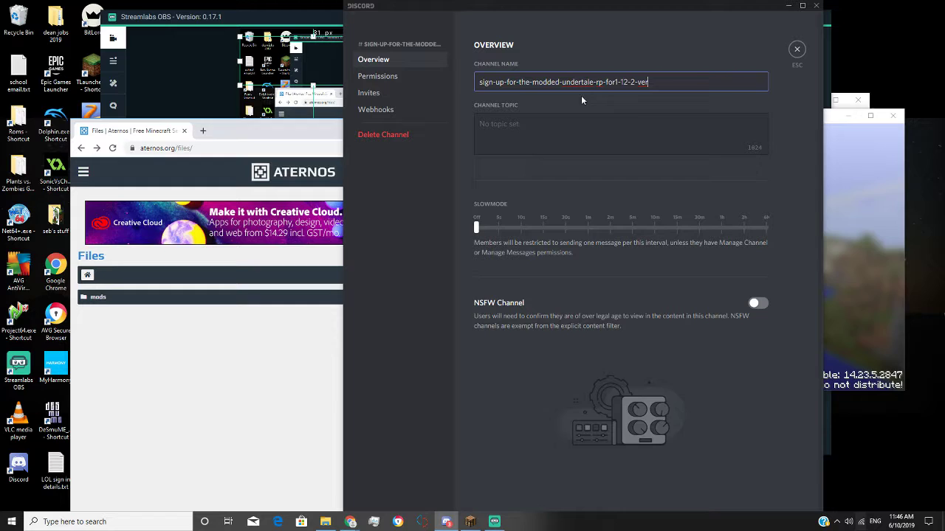
pyautogui.click(369, 93)
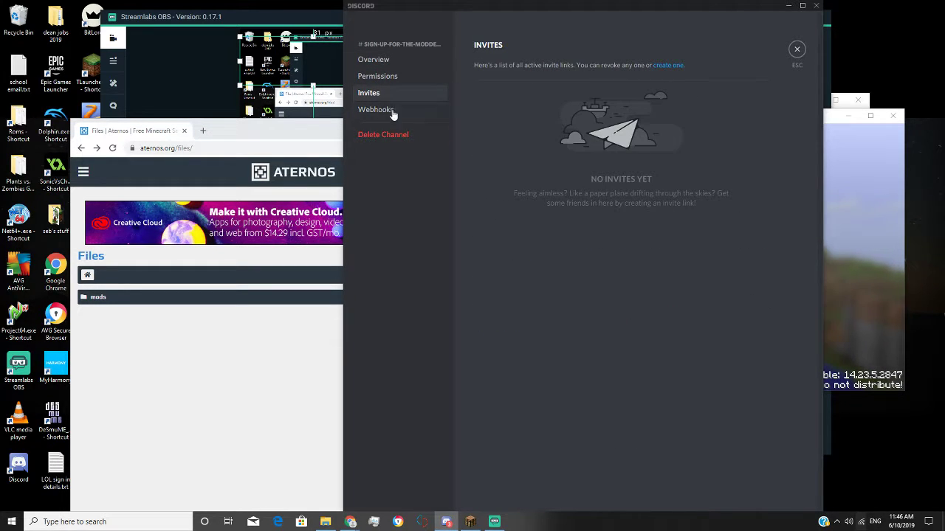
pyautogui.click(796, 51)
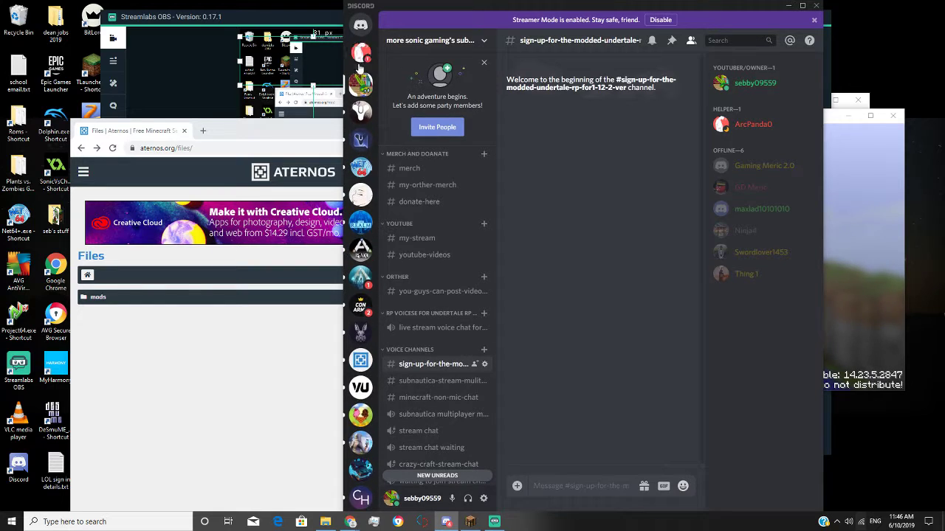
pyautogui.click(358, 54)
pyautogui.write('im making the video now')
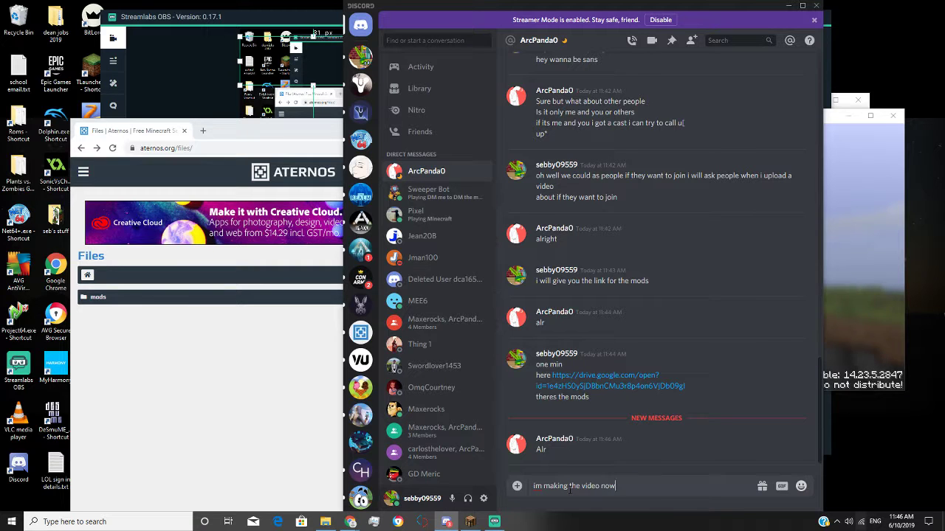
pyautogui.press('Return')
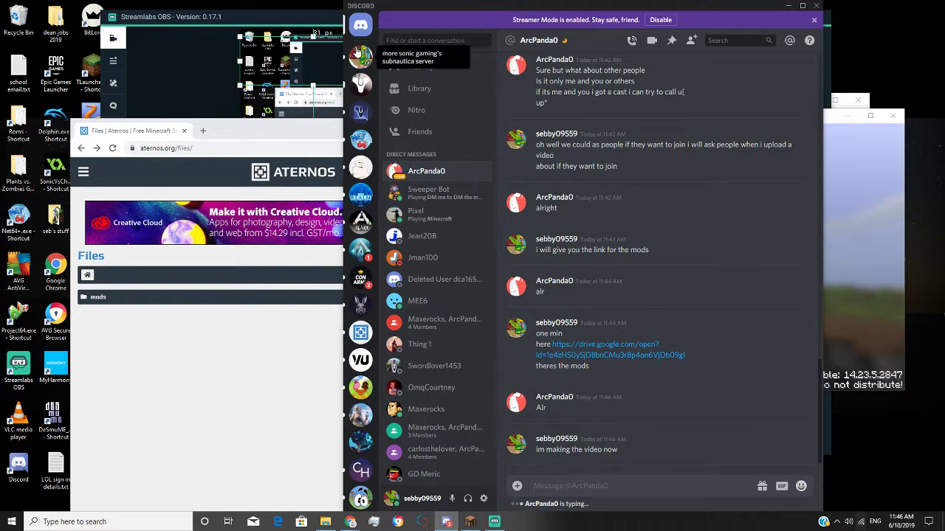
pyautogui.click(358, 56)
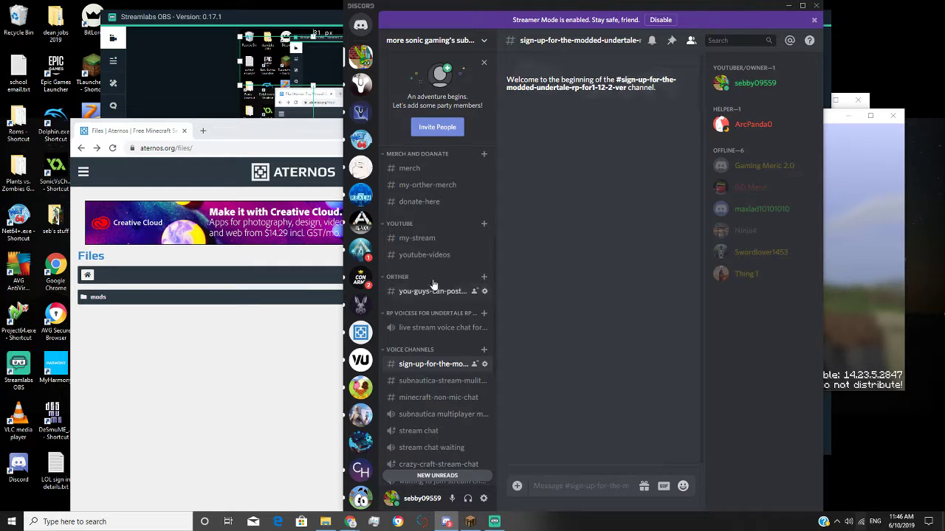
# Generate and copy a sign-up channel invite set to never expire with no use limit
pyautogui.rightClick(436, 363)
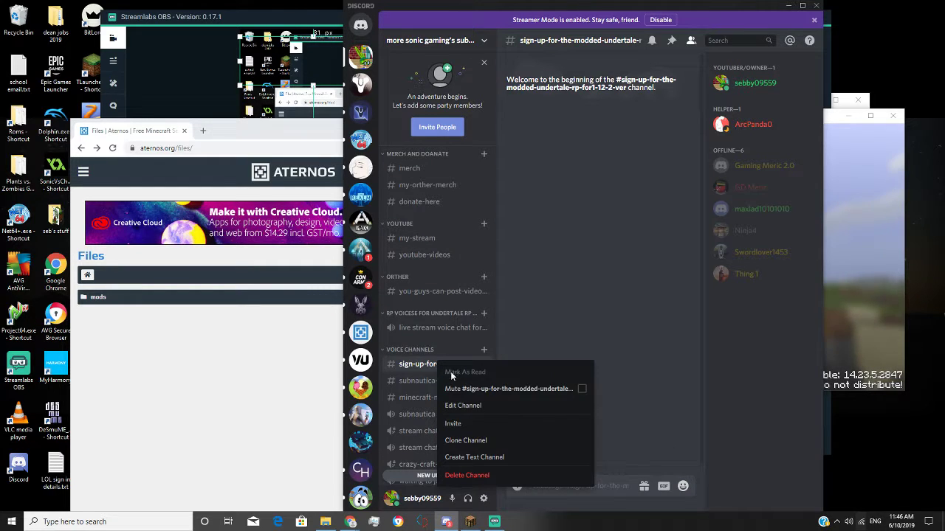
pyautogui.click(488, 426)
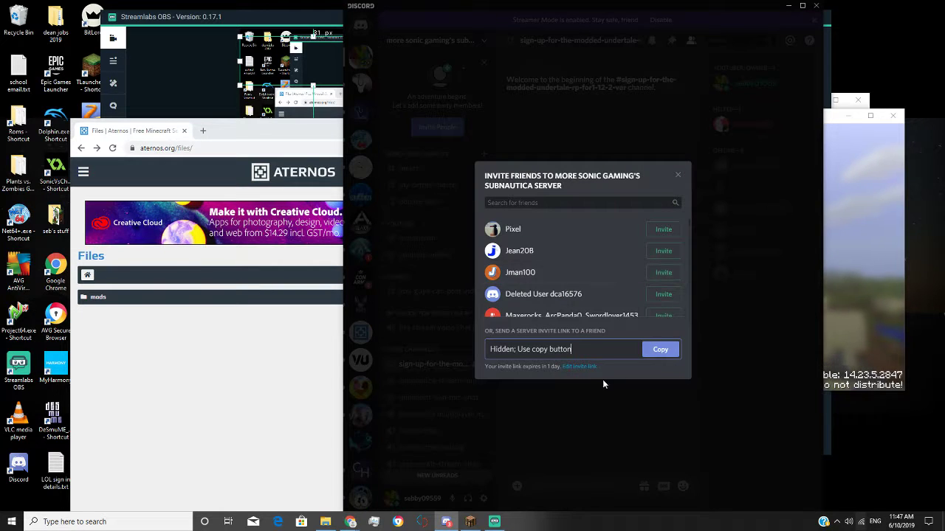
pyautogui.click(578, 366)
pyautogui.click(585, 222)
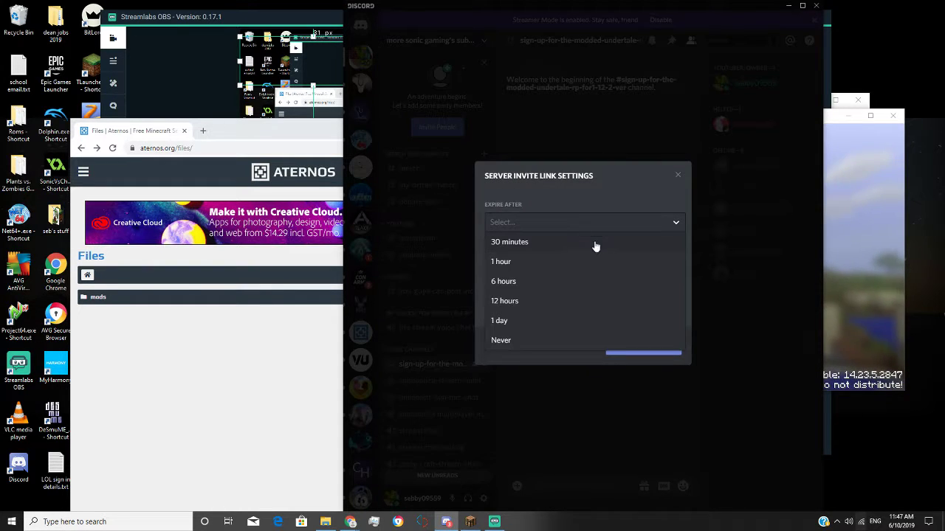
pyautogui.click(516, 339)
pyautogui.click(583, 263)
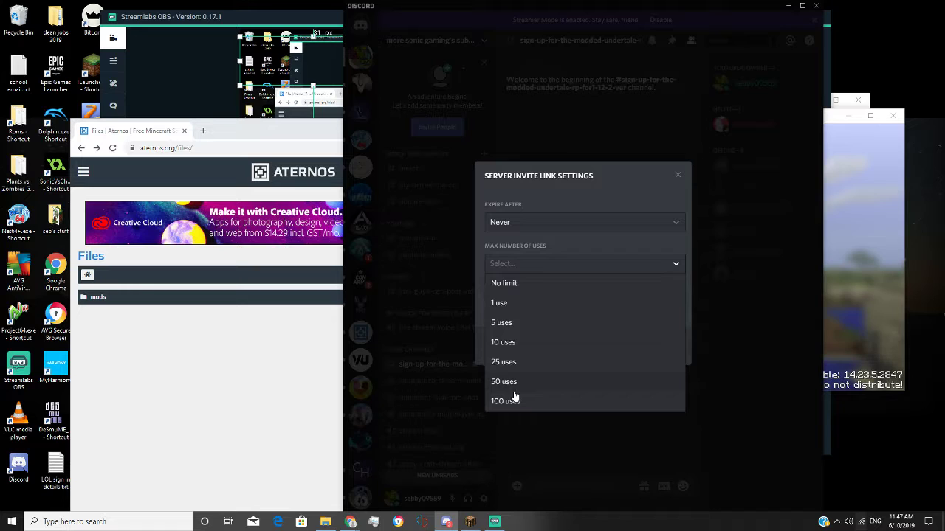
pyautogui.click(521, 284)
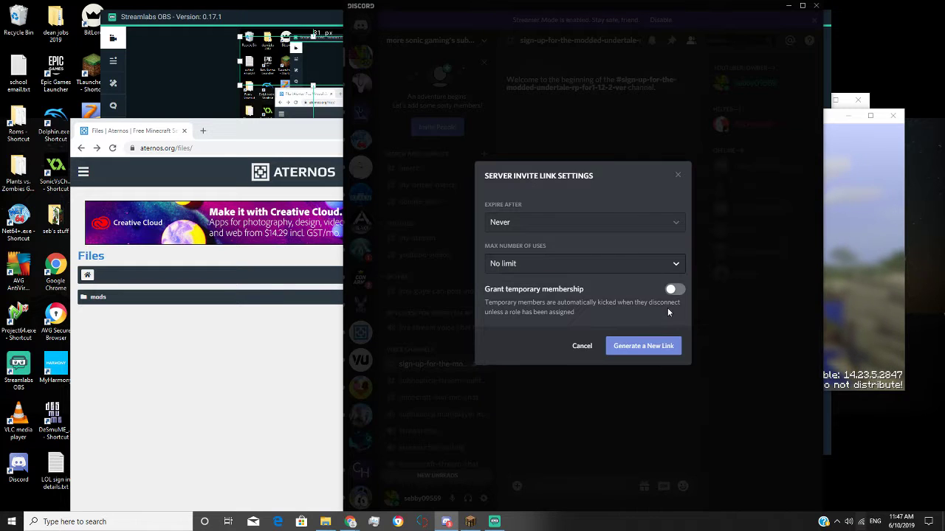
pyautogui.click(650, 346)
pyautogui.click(661, 349)
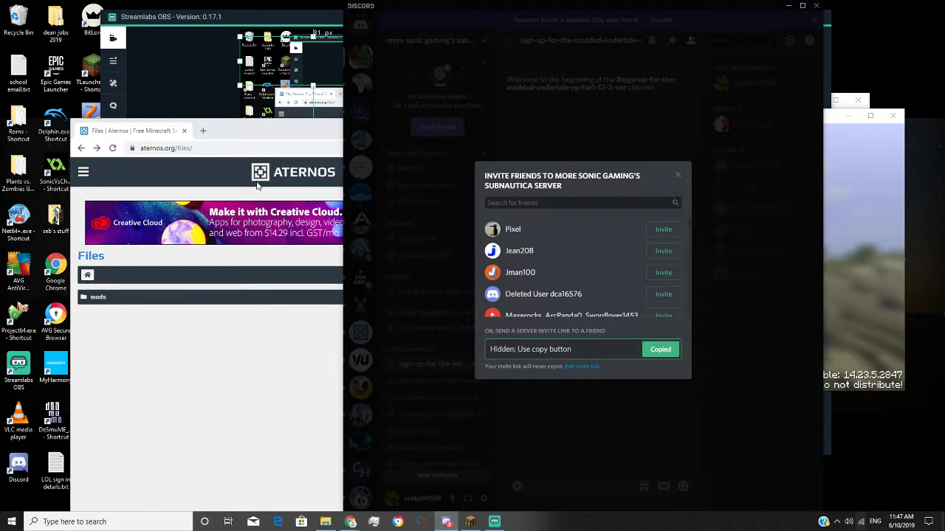
# Cycle through Aternos and Minecraft, then back in Discord close the invite dialog
pyautogui.click(249, 145)
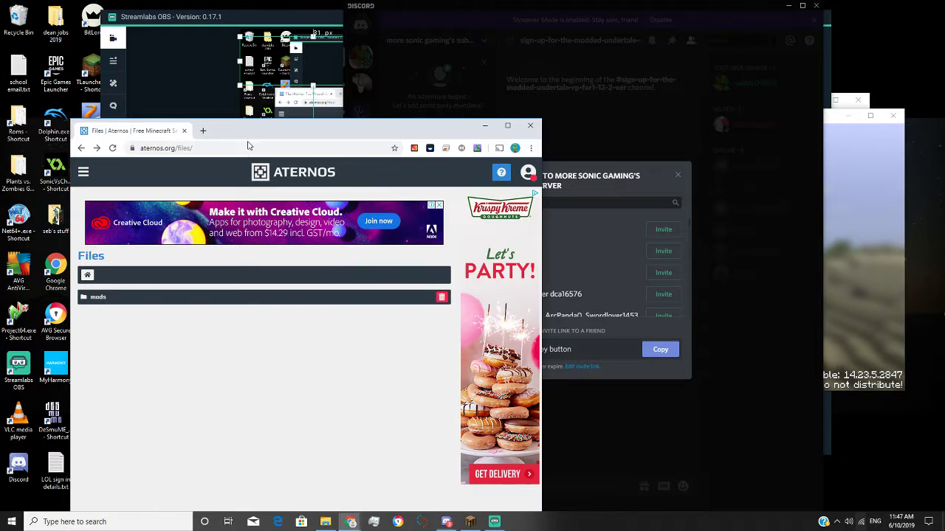
pyautogui.click(470, 522)
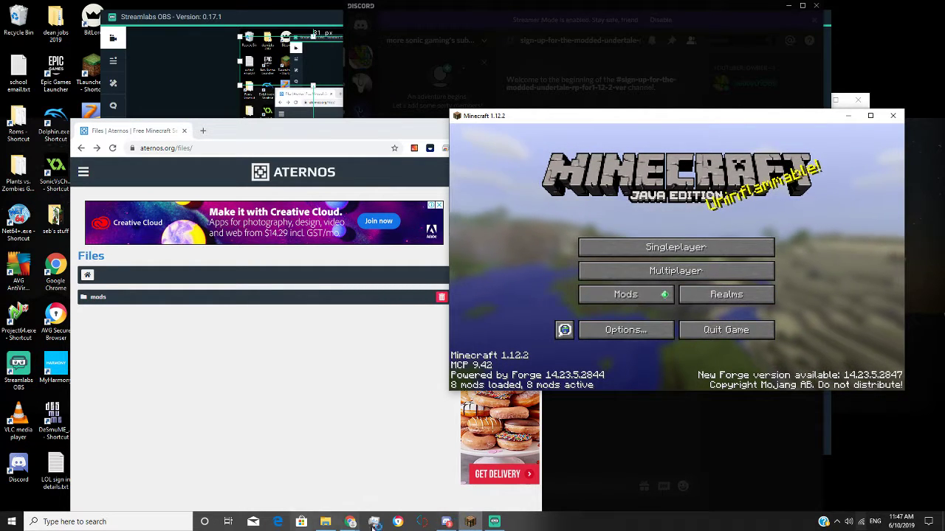
pyautogui.click(446, 522)
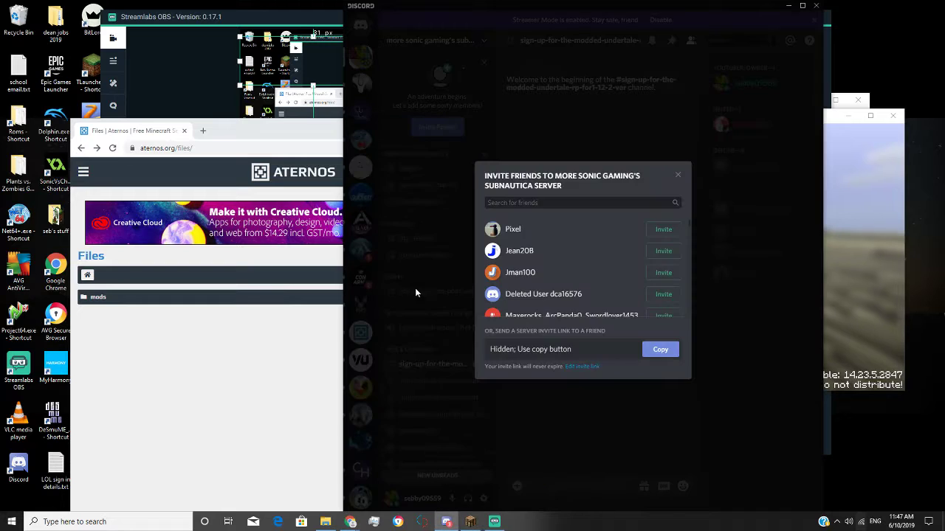
pyautogui.click(677, 177)
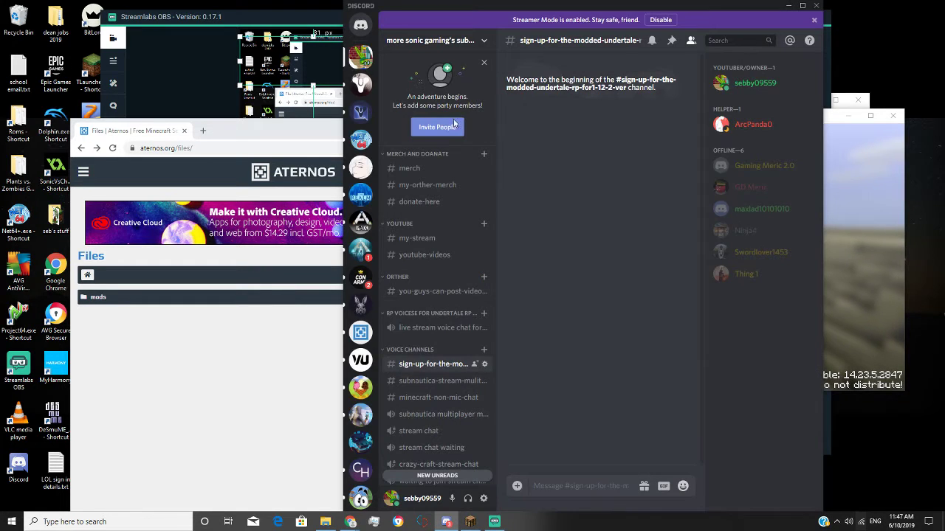
# Post two sign-up rules: any character except Sans or Frisk, and pick any Undertale character
pyautogui.click(562, 486)
pyautogui.write('you can i')
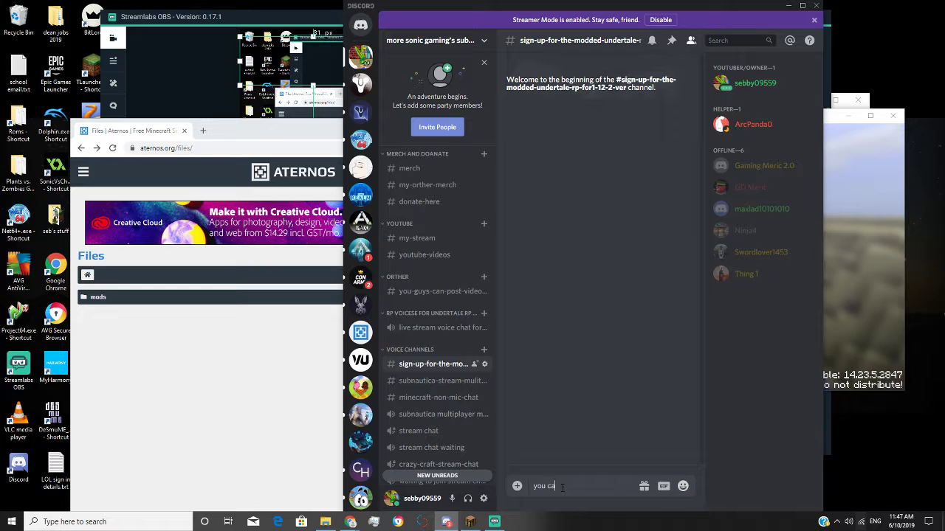
pyautogui.write('e anych')
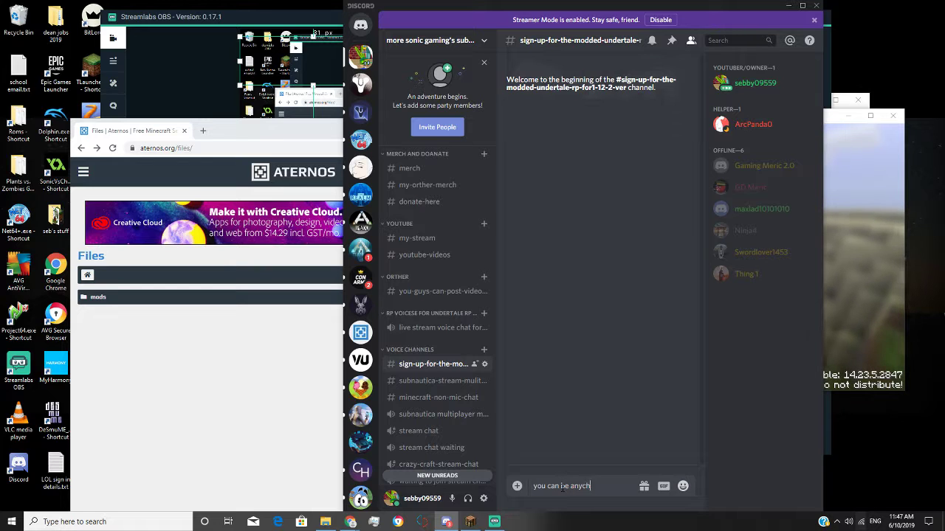
pyautogui.write('arater bu')
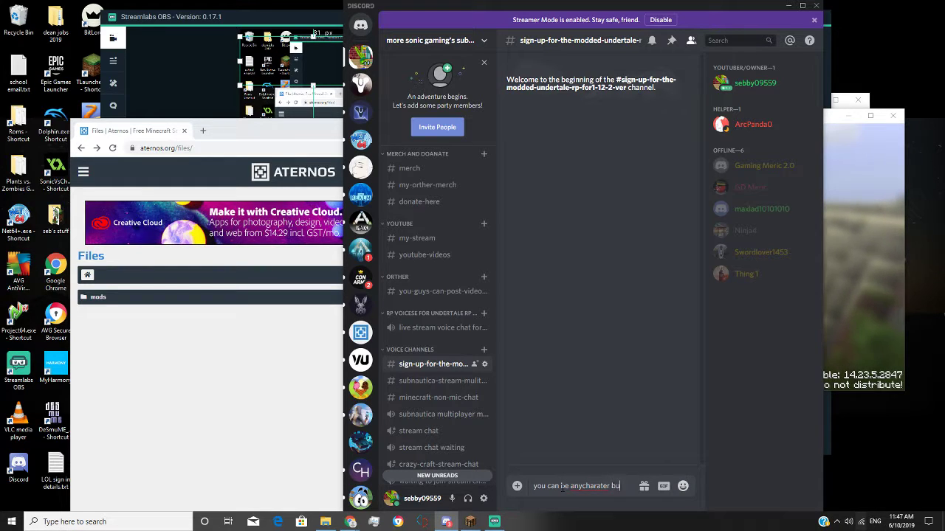
pyautogui.write('t not sans')
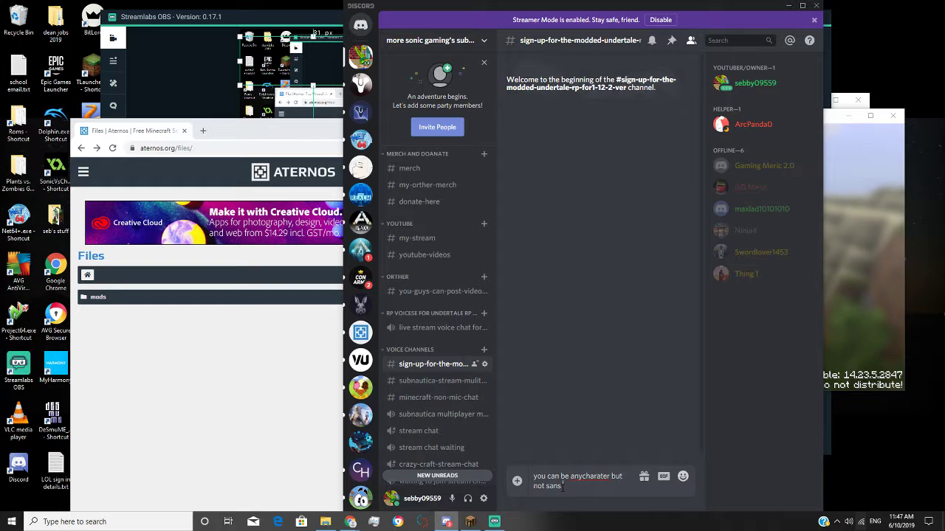
pyautogui.write(' or fr')
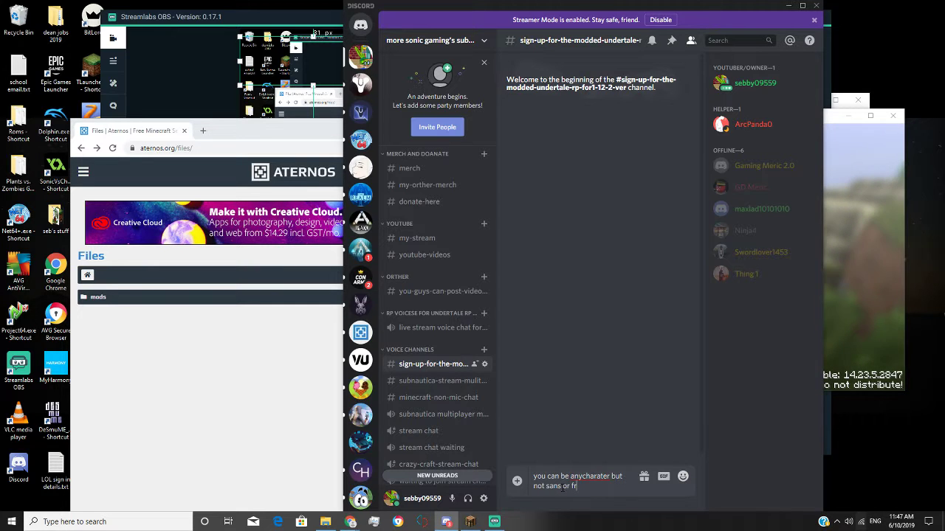
pyautogui.write('isk becous')
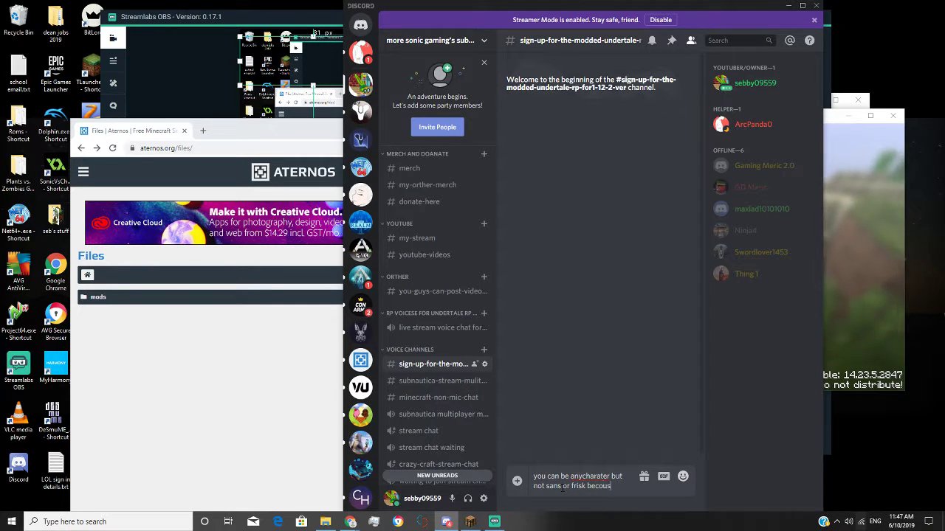
pyautogui.write(' im frisk an')
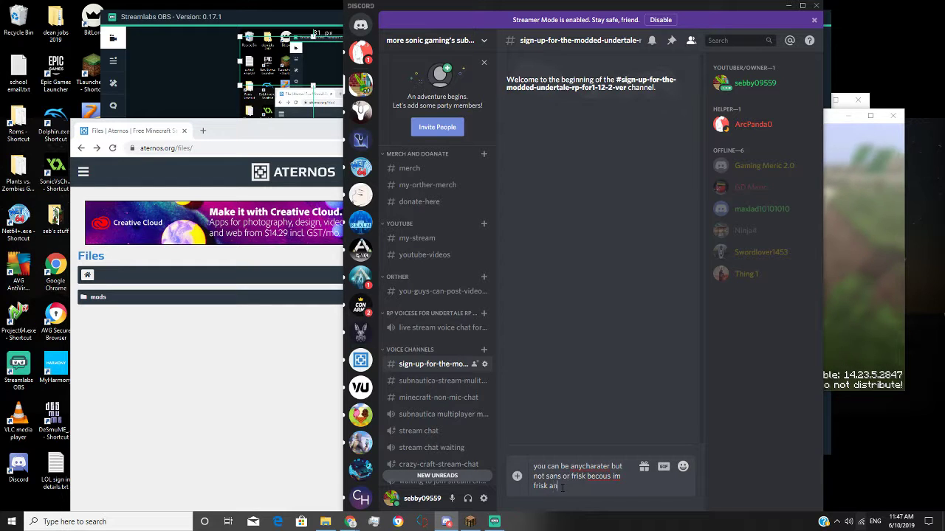
pyautogui.write('d someone is')
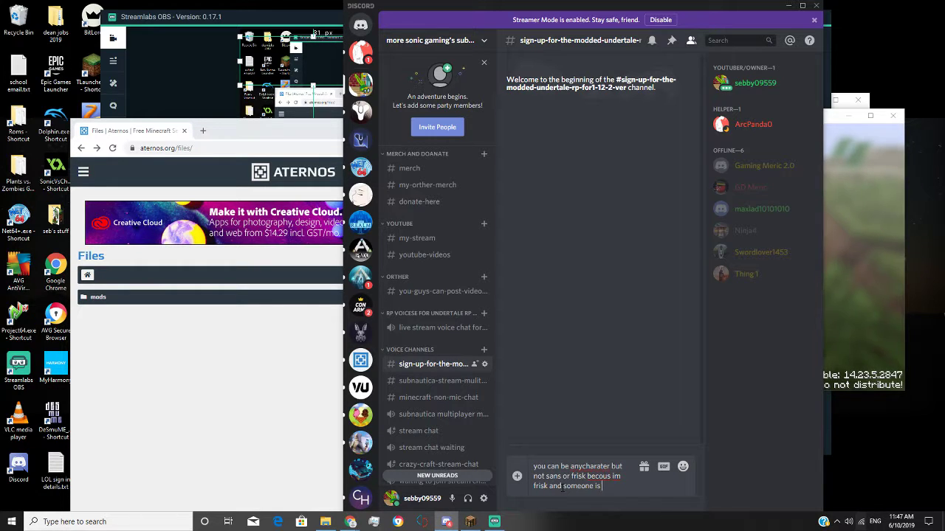
pyautogui.write(' aldy')
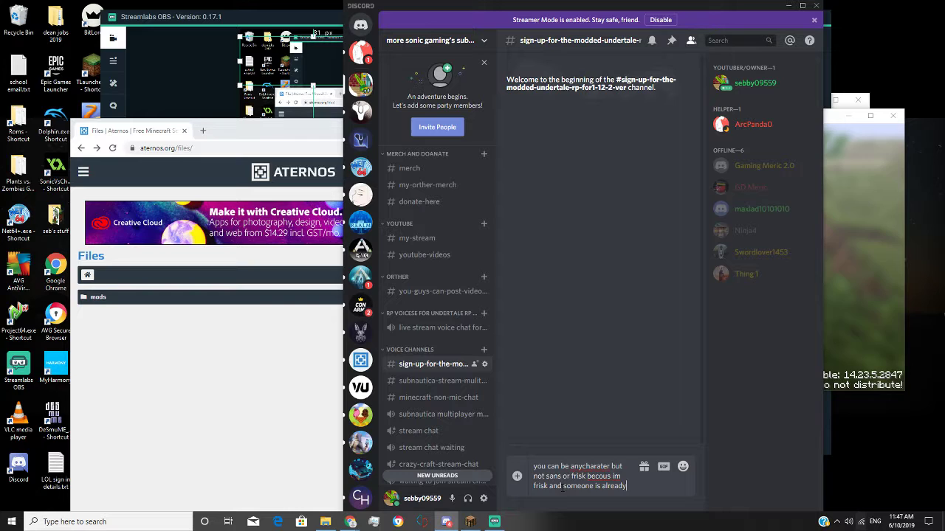
pyautogui.write('sans')
pyautogui.press('Return')
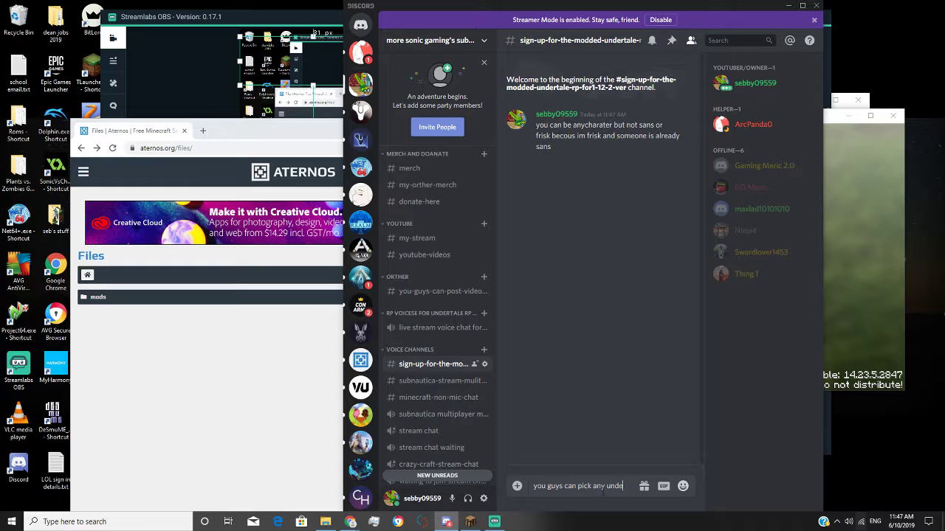
pyautogui.write('ater')
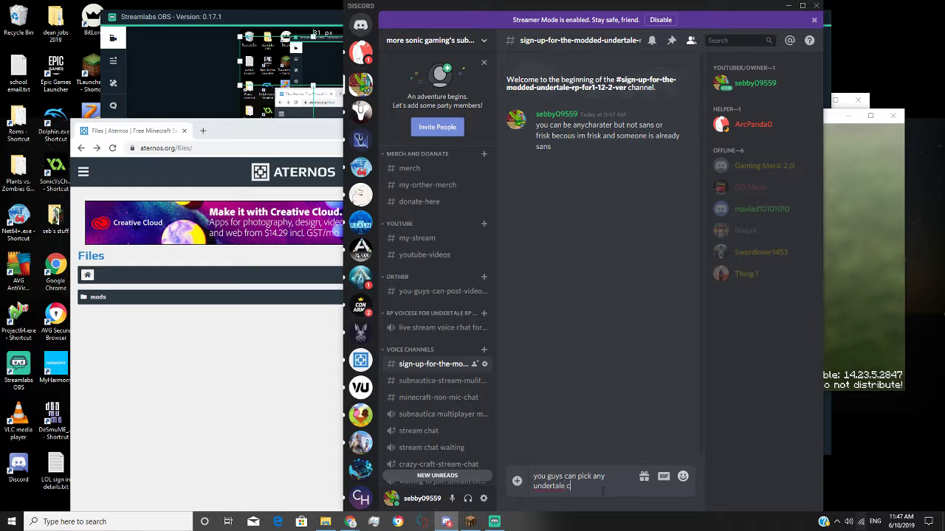
pyautogui.write('s')
pyautogui.press('Return')
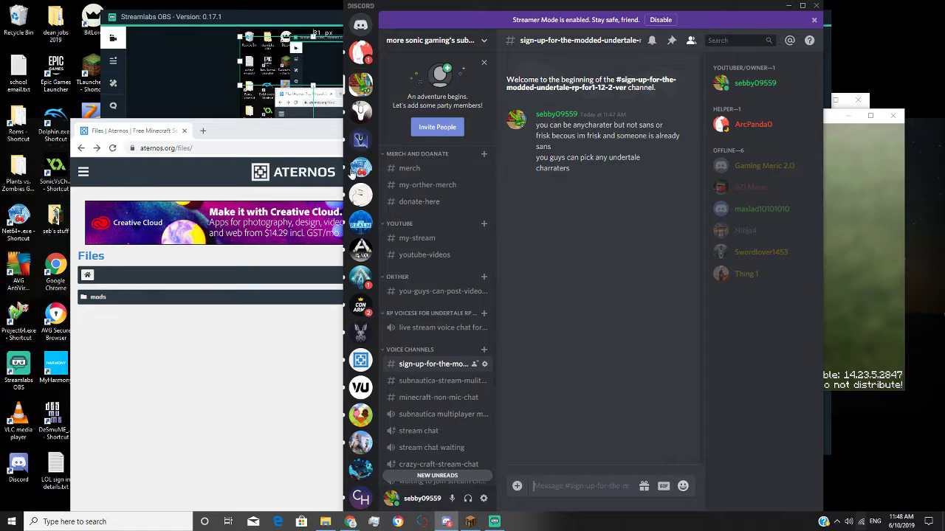
pyautogui.click(690, 125)
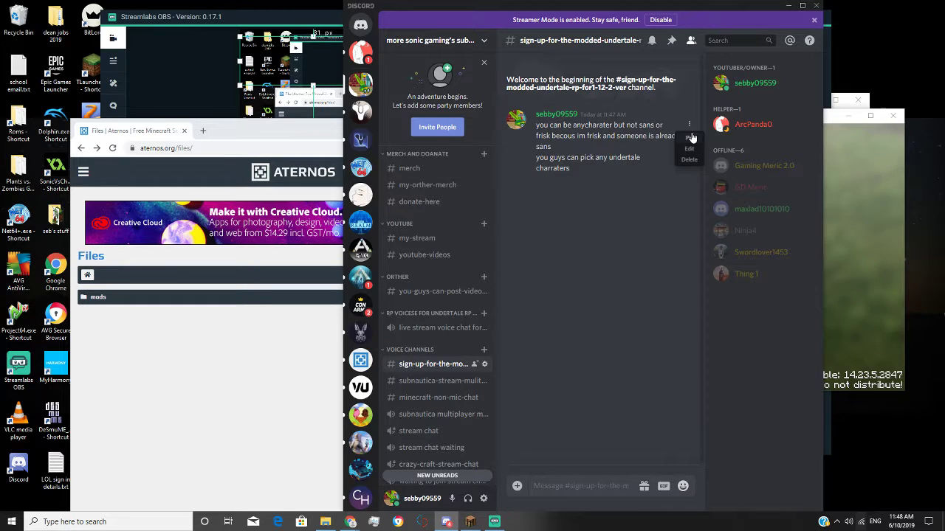
pyautogui.click(689, 147)
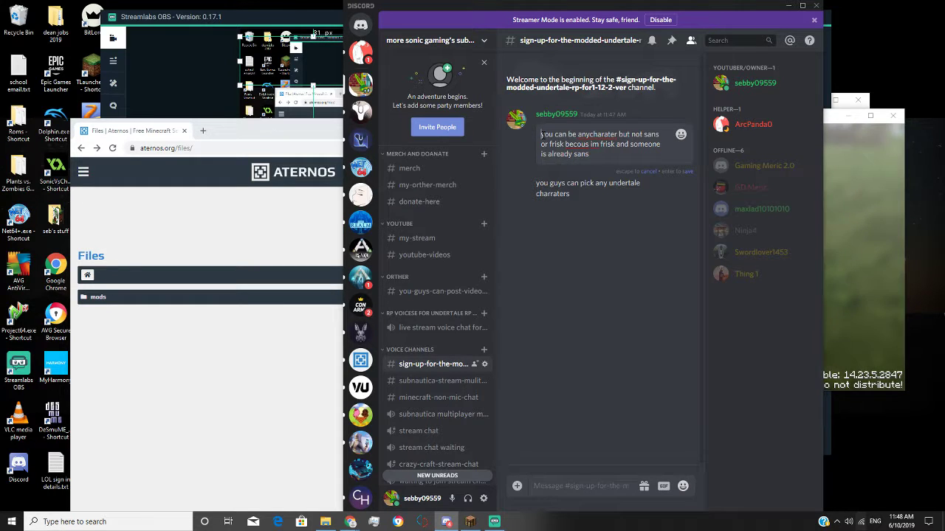
pyautogui.write('@')
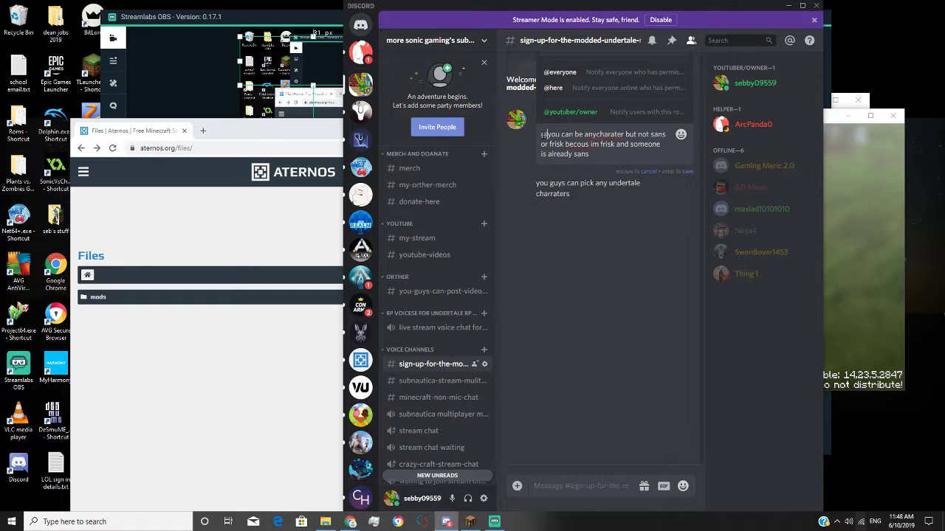
pyautogui.press('BackSpace')
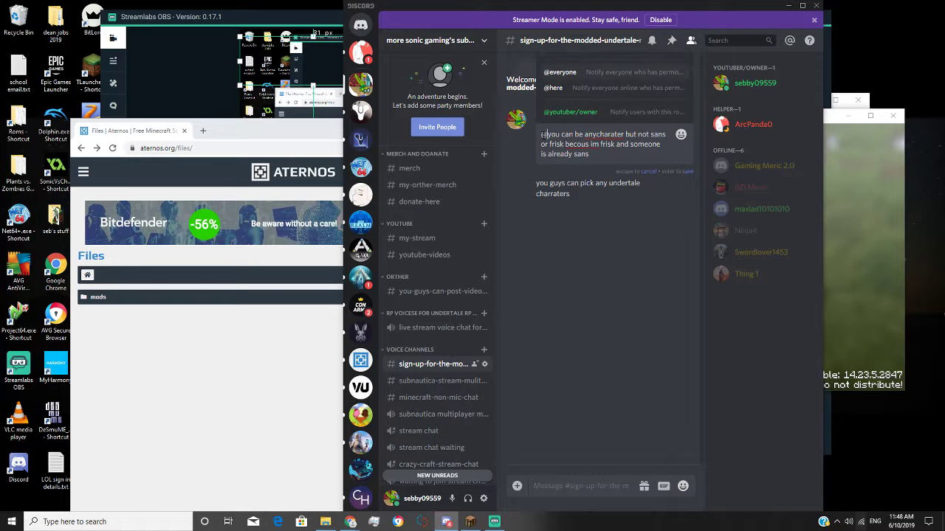
pyautogui.press('Tab')
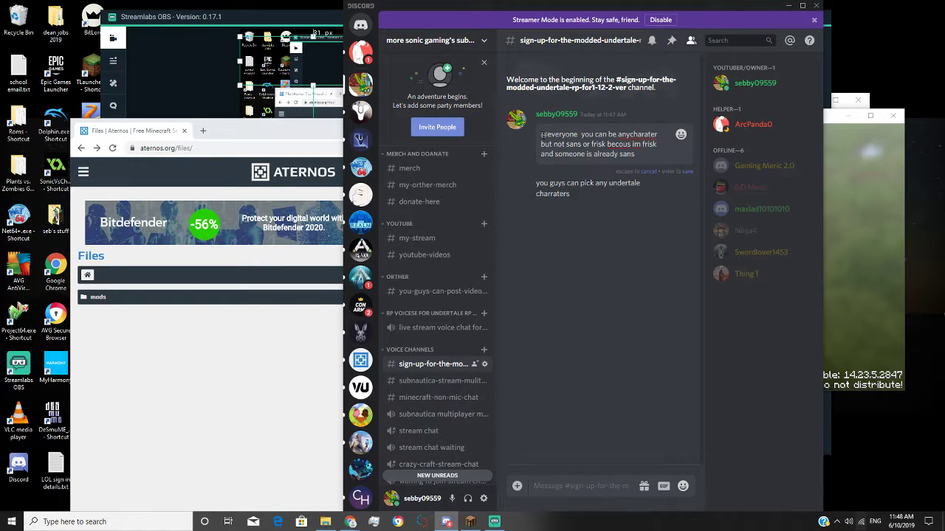
pyautogui.press('Return')
pyautogui.click(688, 158)
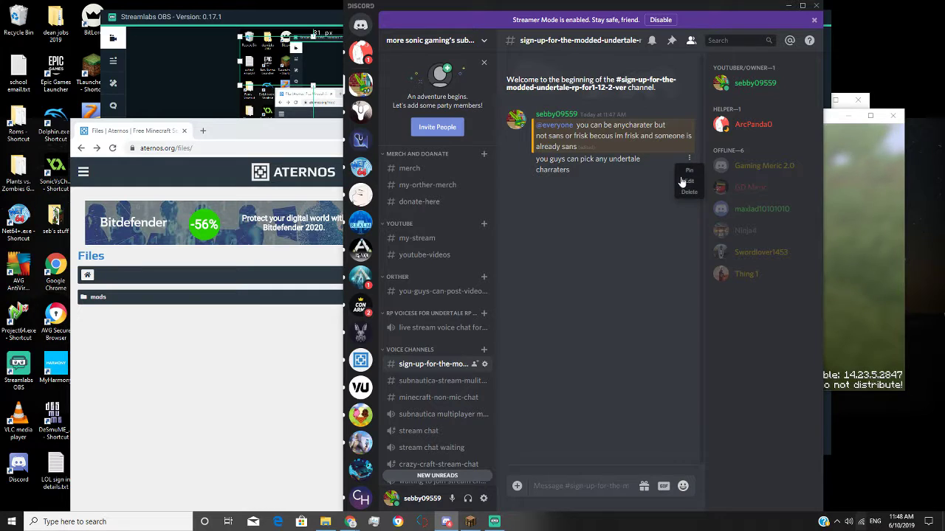
pyautogui.click(690, 182)
pyautogui.click(541, 168)
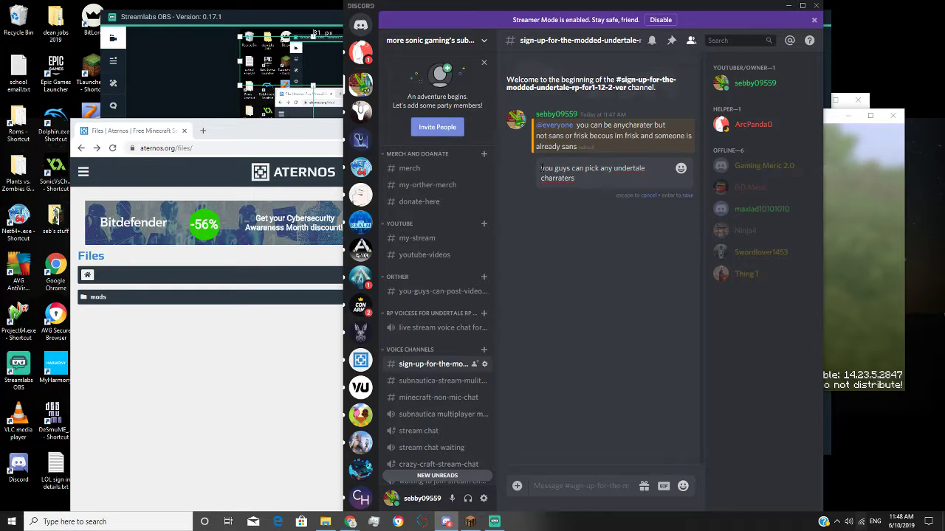
pyautogui.write('@y')
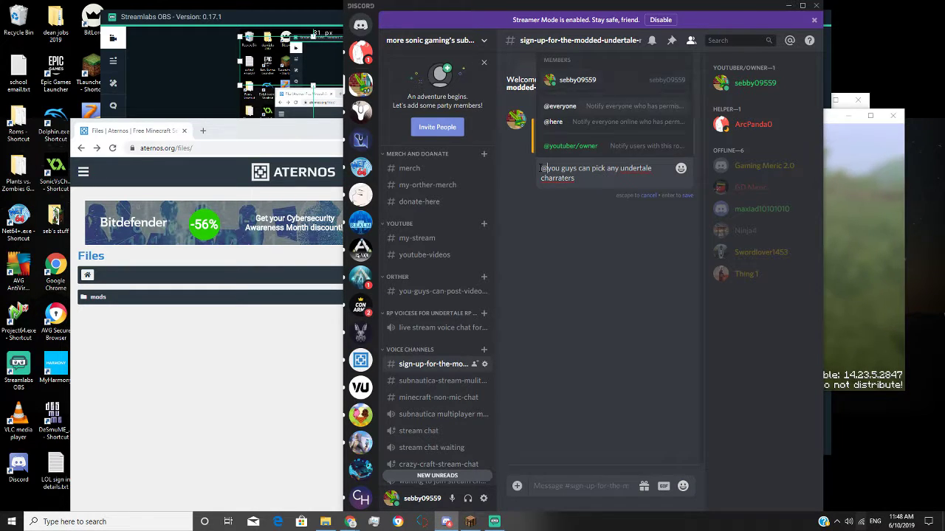
pyautogui.press('Tab')
pyautogui.press('Return')
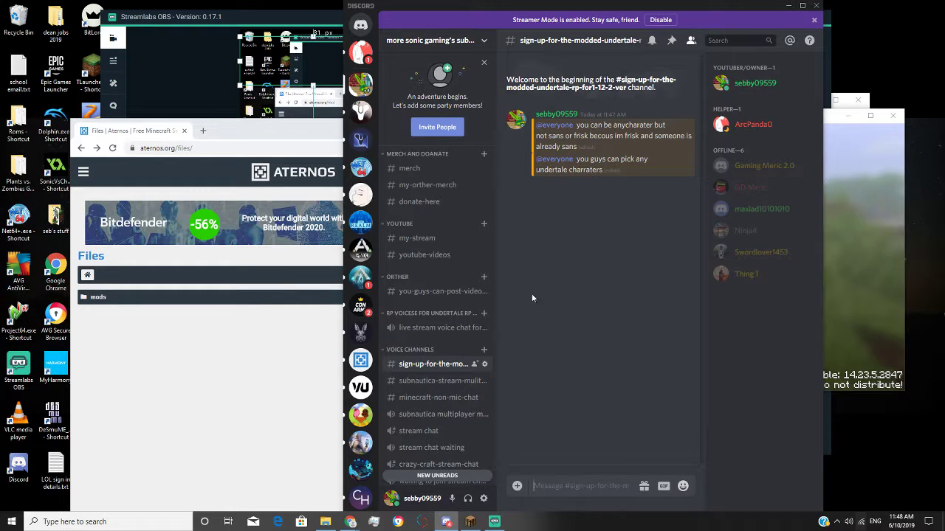
pyautogui.click(856, 181)
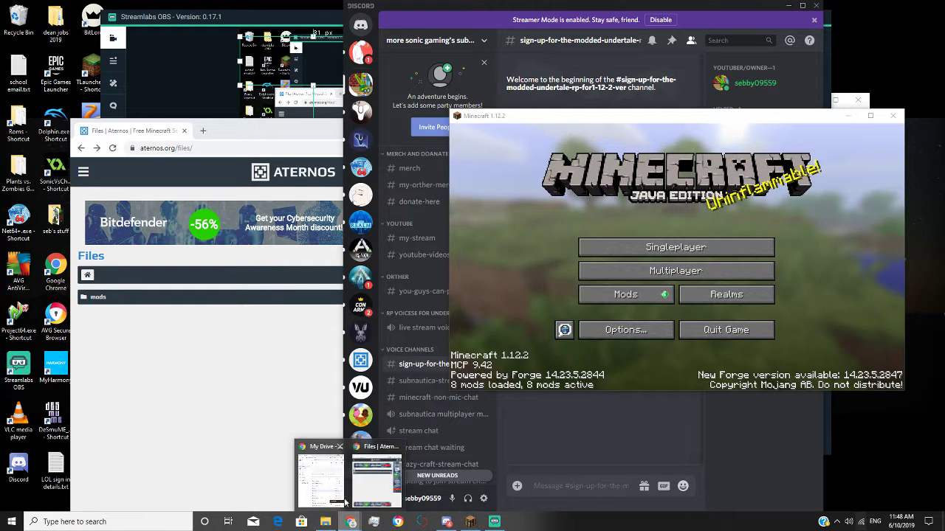
pyautogui.click(351, 522)
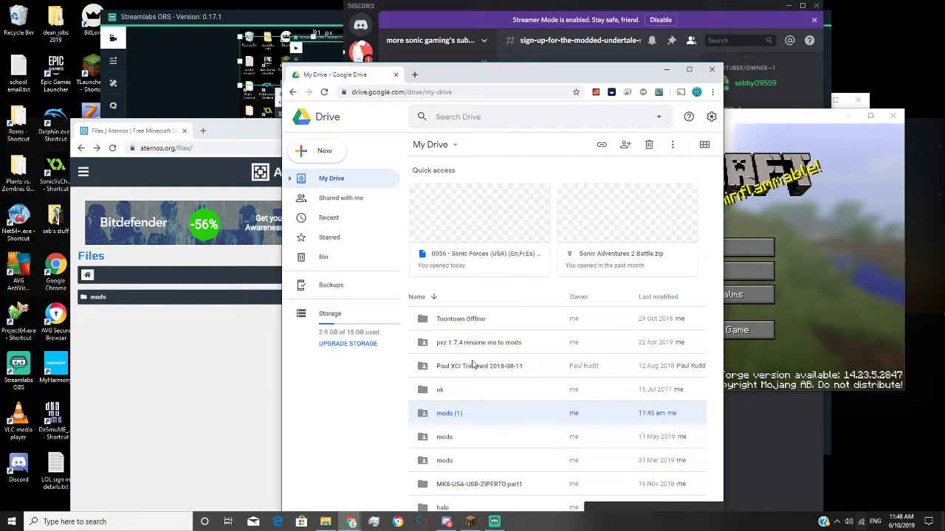
pyautogui.rightClick(477, 398)
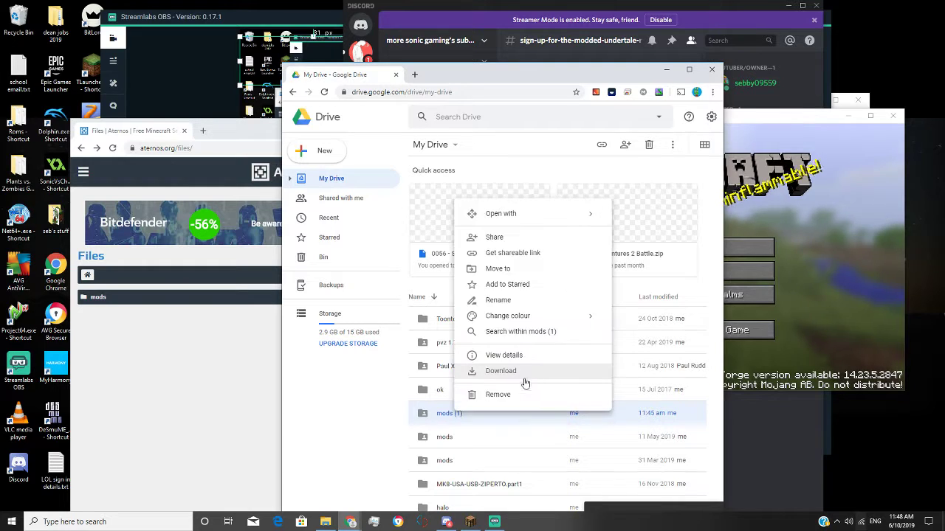
pyautogui.click(524, 385)
pyautogui.click(802, 303)
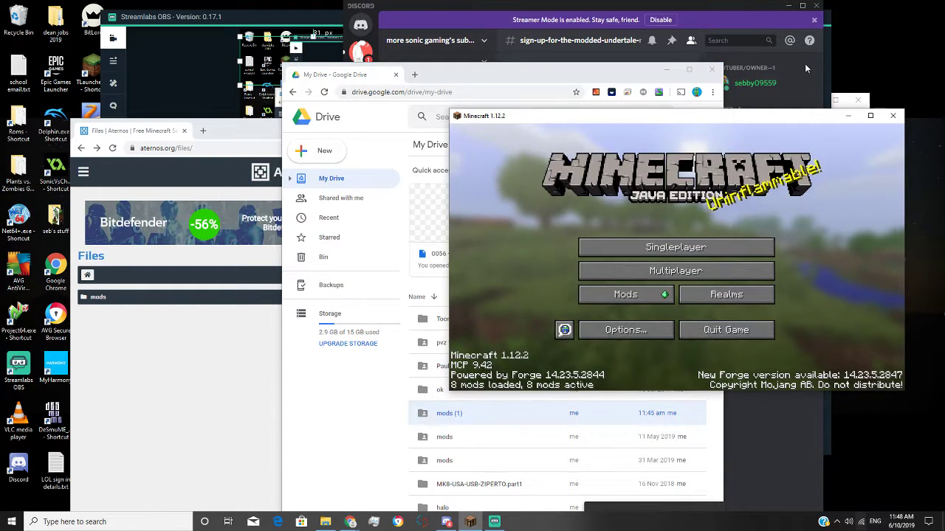
pyautogui.click(583, 44)
pyautogui.write('@')
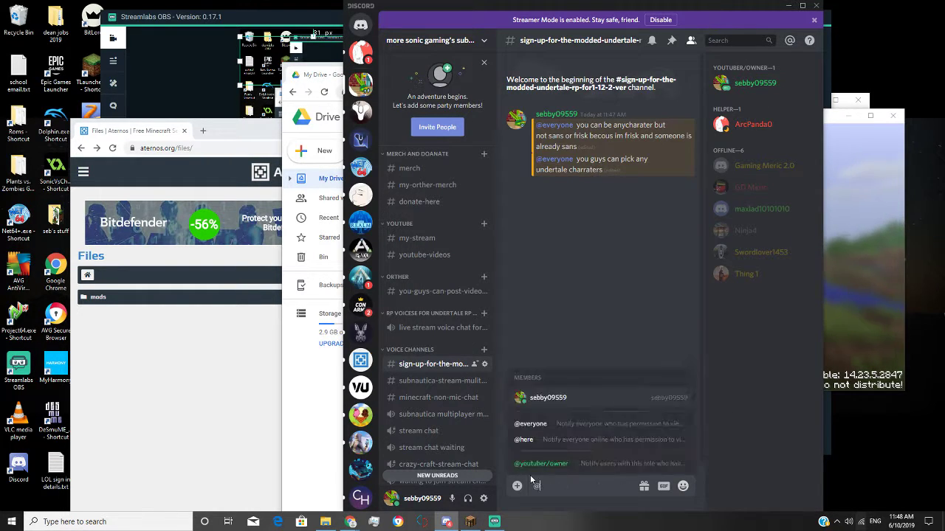
pyautogui.write('e')
pyautogui.press('Tab')
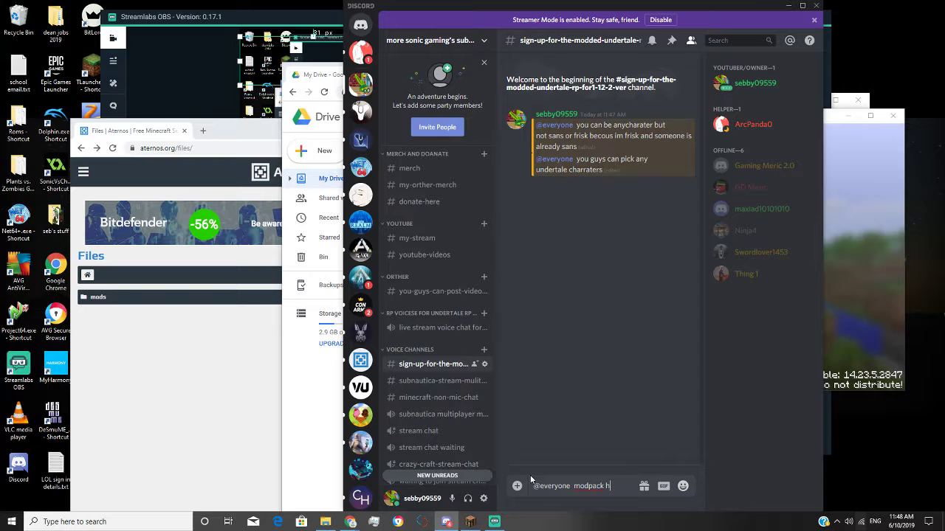
pyautogui.write('https://discord.gg/6x43YGg')
pyautogui.press('Return')
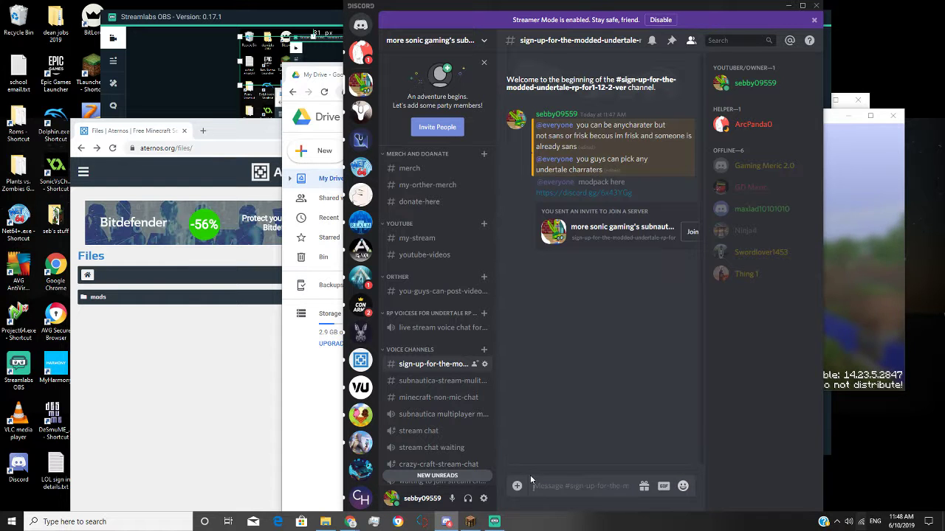
# Request a shareable link for the Google Drive 'mods (1)' folder, then return to Discord
pyautogui.click(858, 282)
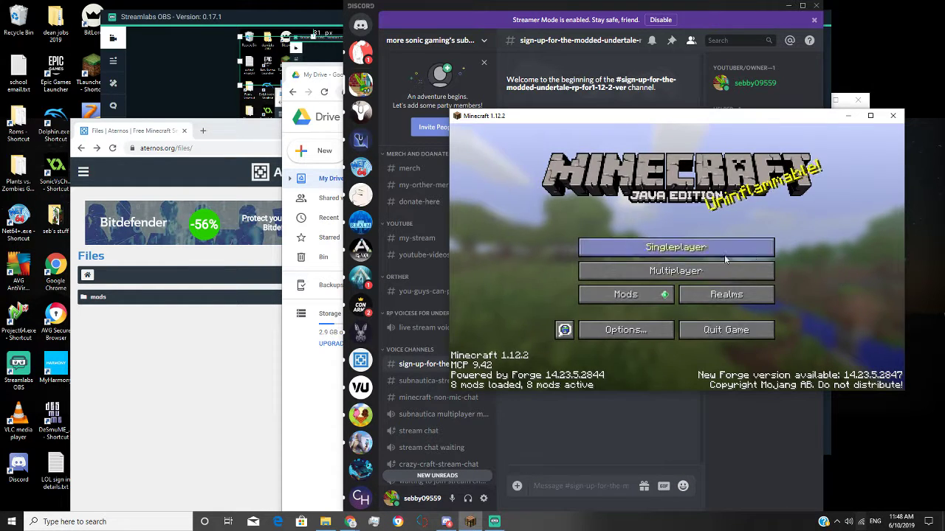
pyautogui.click(324, 151)
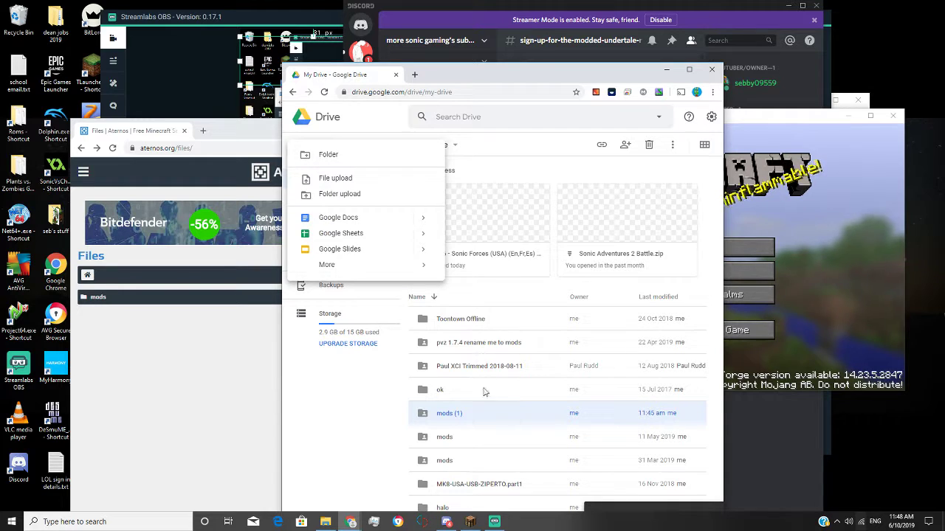
pyautogui.click(495, 260)
pyautogui.rightClick(457, 413)
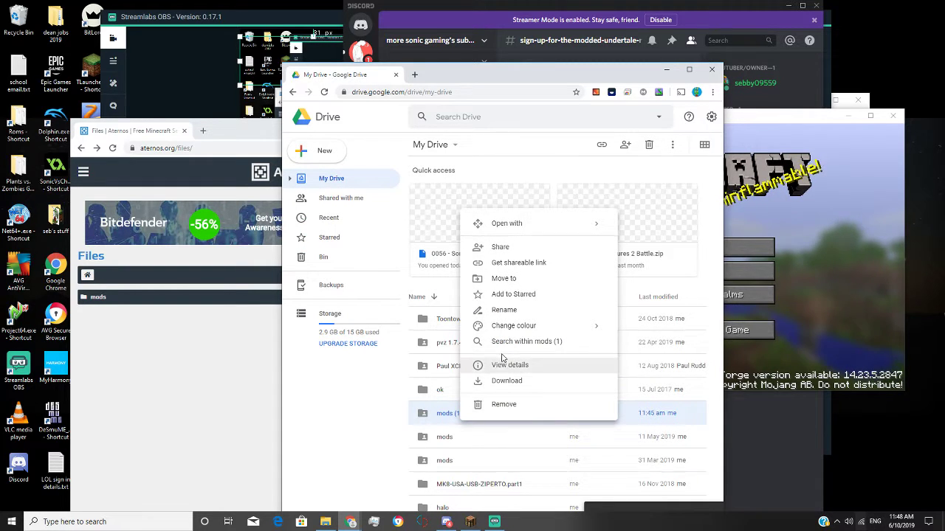
pyautogui.click(516, 262)
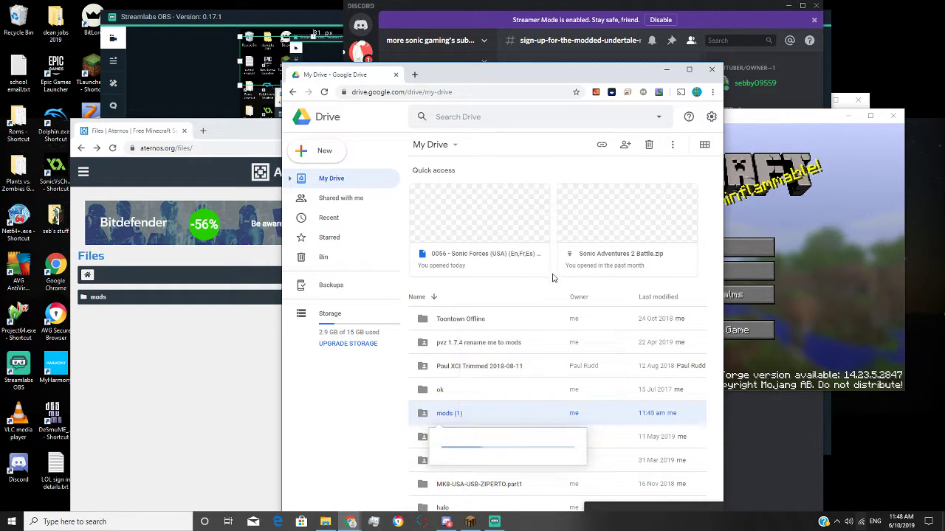
pyautogui.click(812, 317)
pyautogui.click(749, 427)
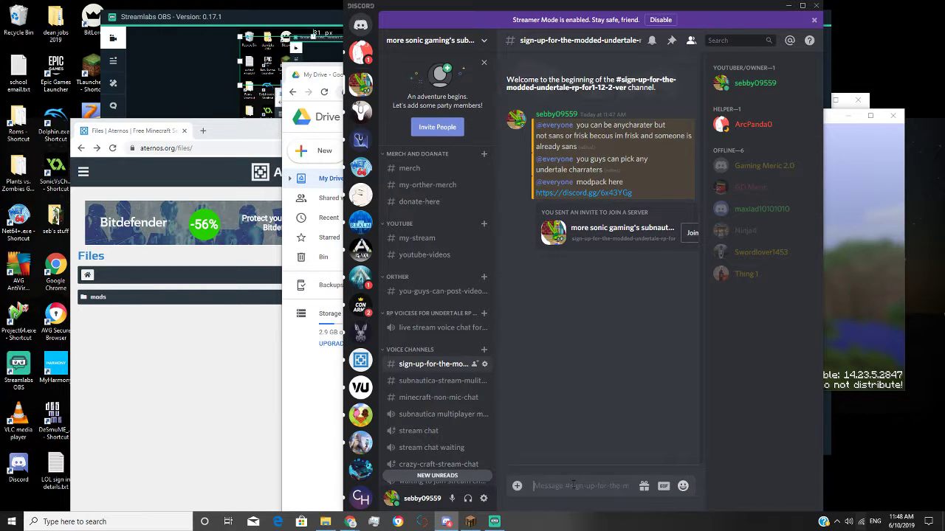
# Replace the invite URL in the modpack announcement with the pasted Google Drive link
pyautogui.click(689, 181)
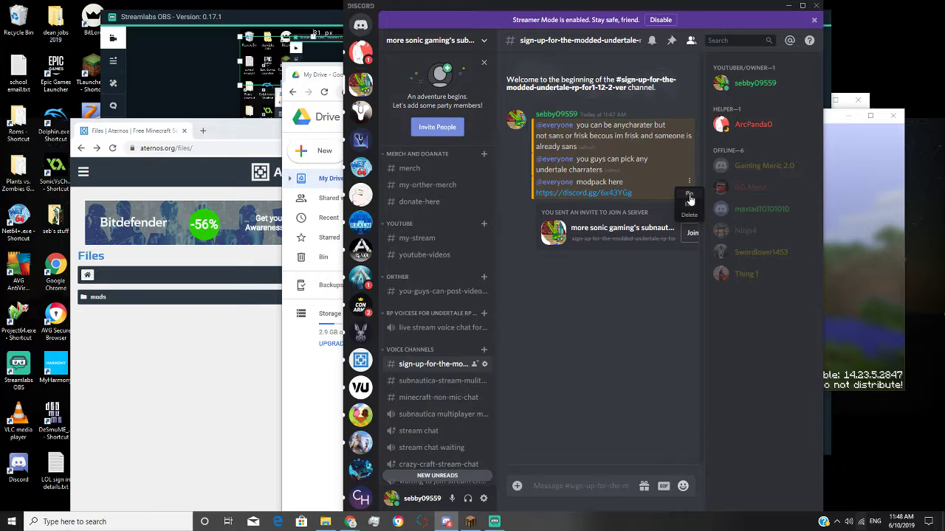
pyautogui.click(687, 203)
pyautogui.moveTo(636, 201); pyautogui.dragTo(541, 201)
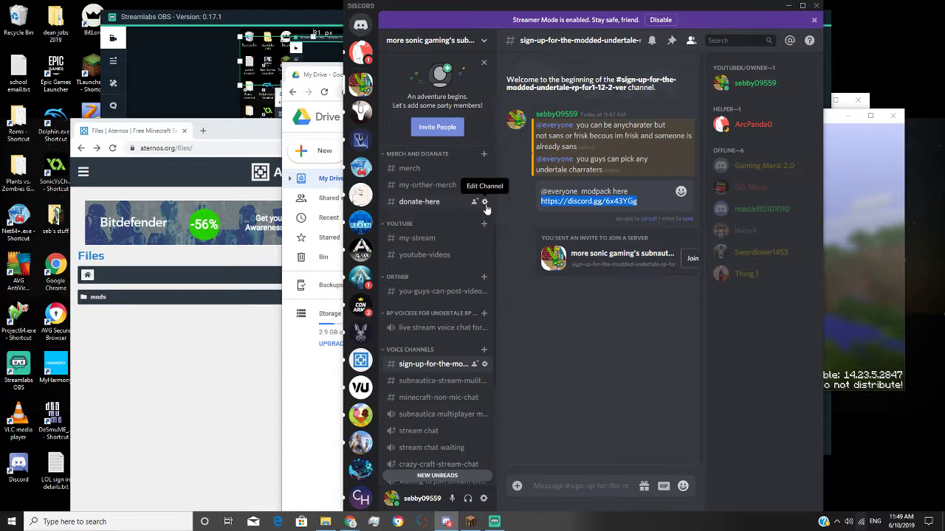
pyautogui.hotkey('ctrl', 'v')
pyautogui.press('Escape')
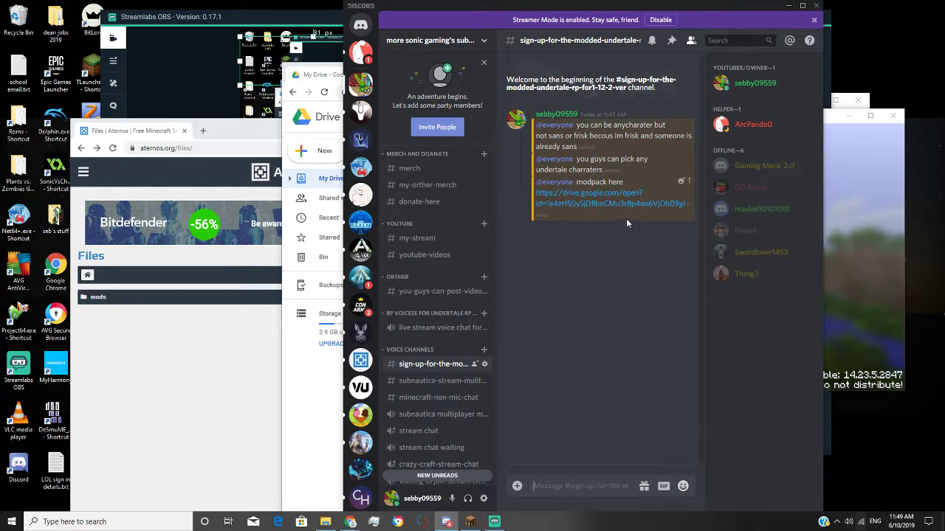
pyautogui.click(244, 131)
pyautogui.click(487, 127)
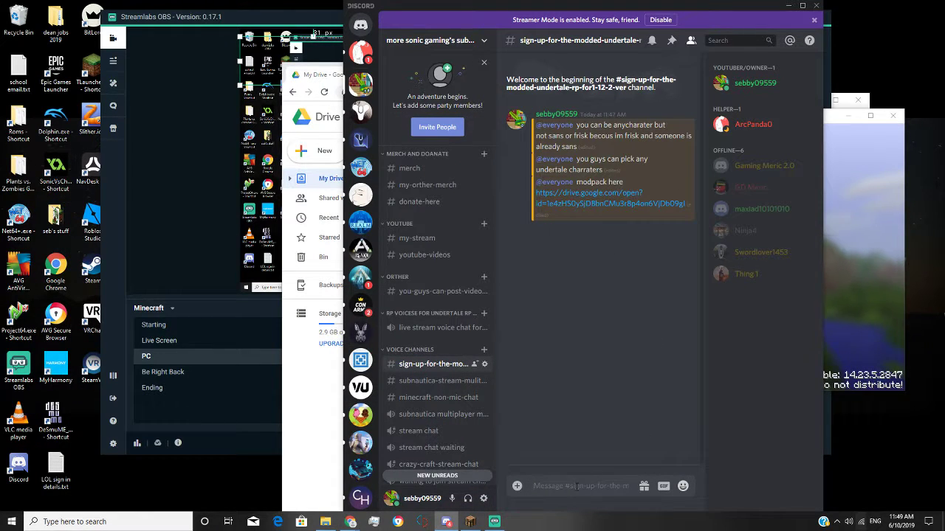
pyautogui.write('@')
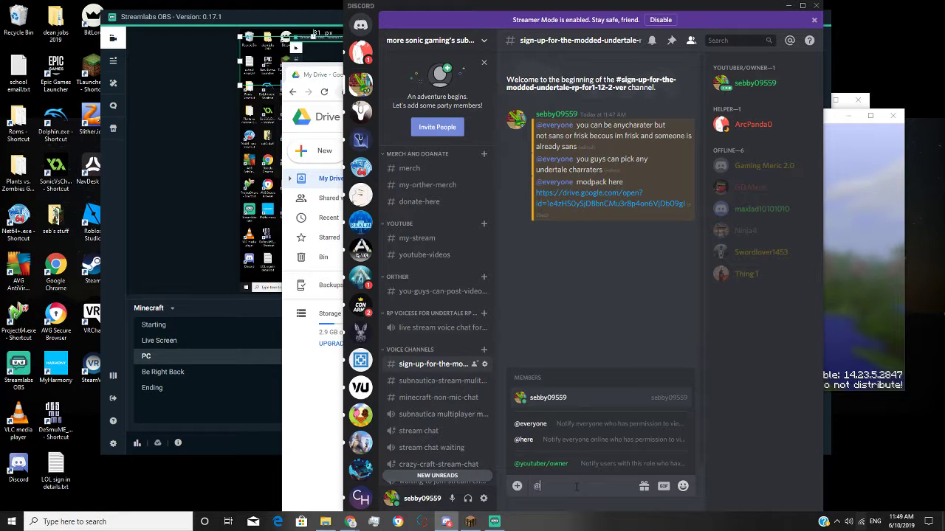
pyautogui.write('every')
pyautogui.press('Tab')
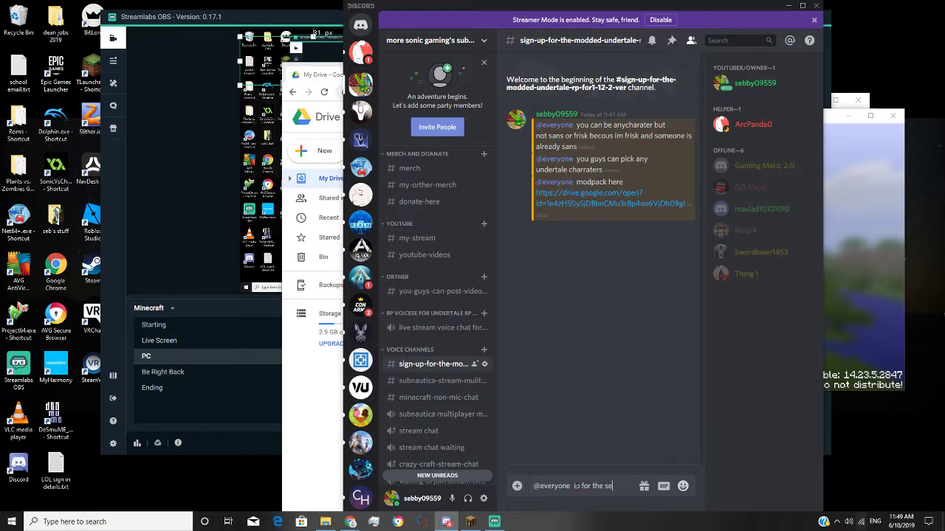
pyautogui.write('here')
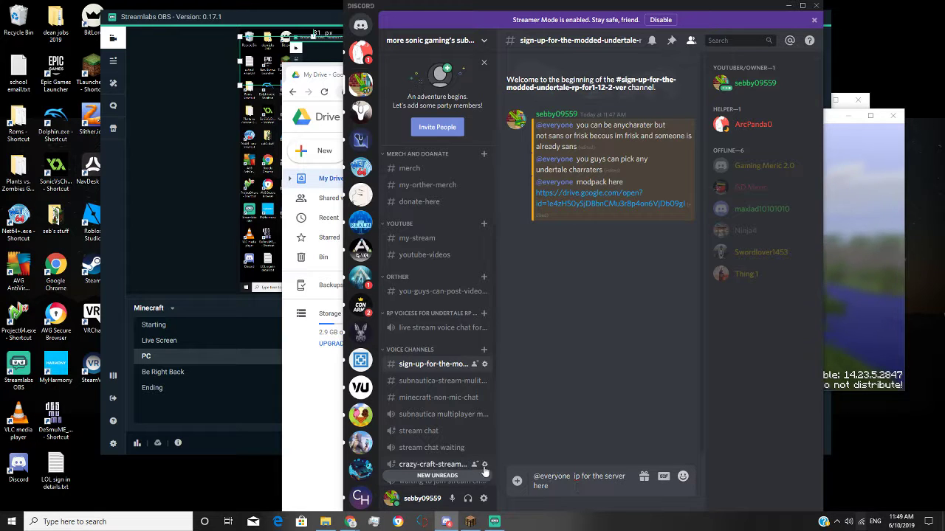
# Bring Aternos forward and use its site navigation to go to the Server page
pyautogui.click(470, 522)
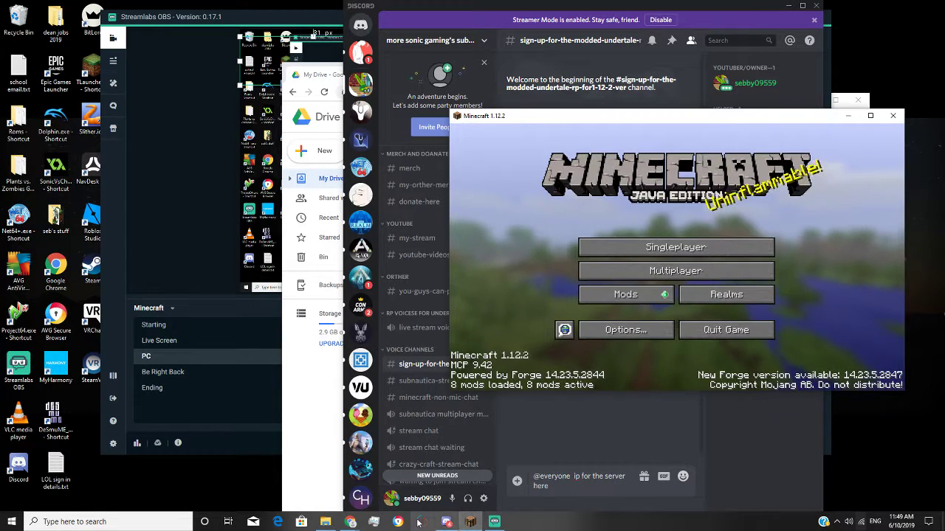
pyautogui.moveTo(350, 522)
pyautogui.click(377, 479)
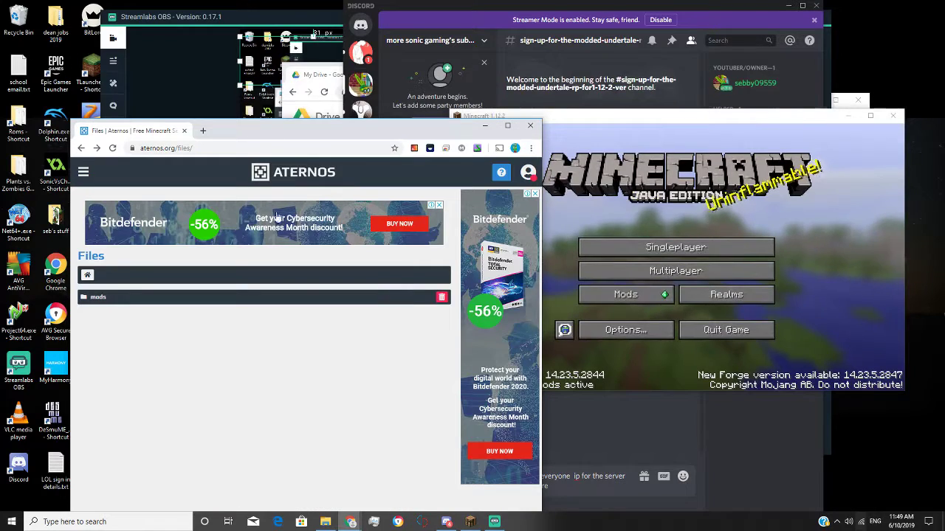
pyautogui.click(83, 172)
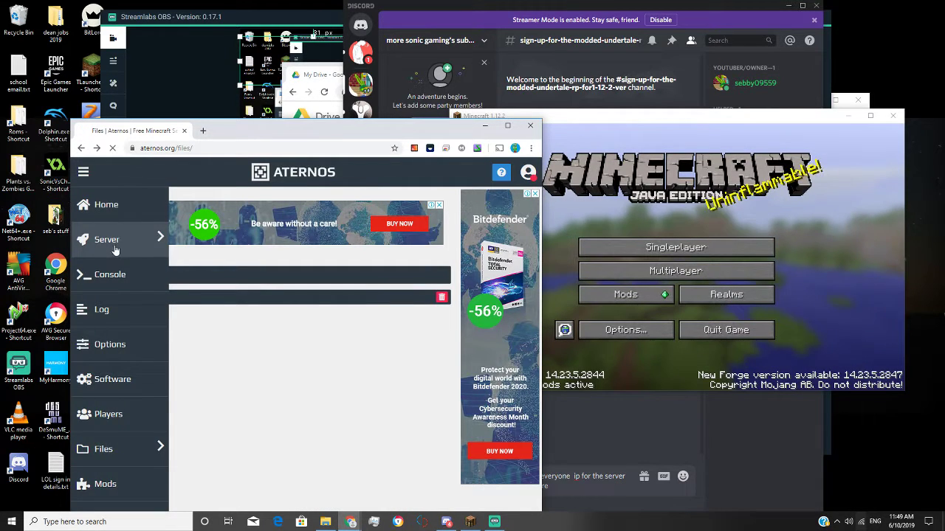
# Send a quick 'k' reply in the Discord DM and return to the sign-up channel
pyautogui.click(430, 124)
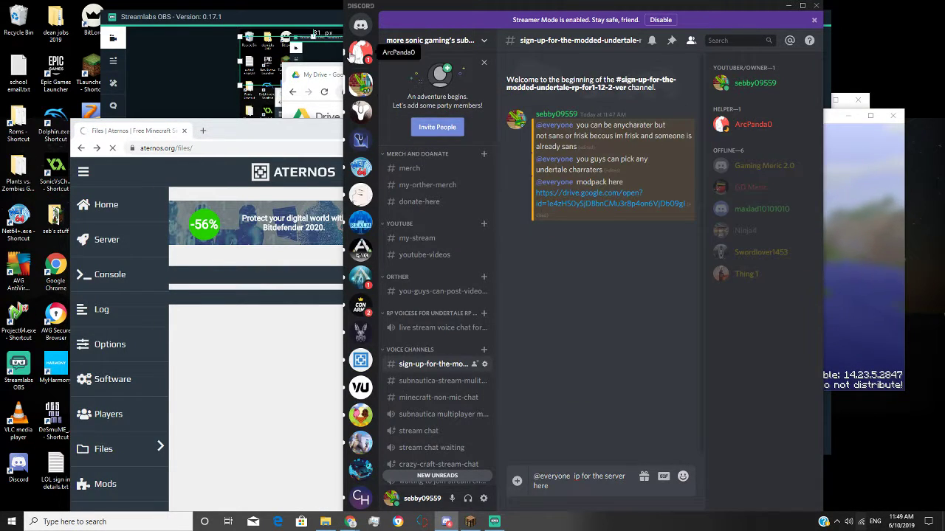
pyautogui.click(361, 53)
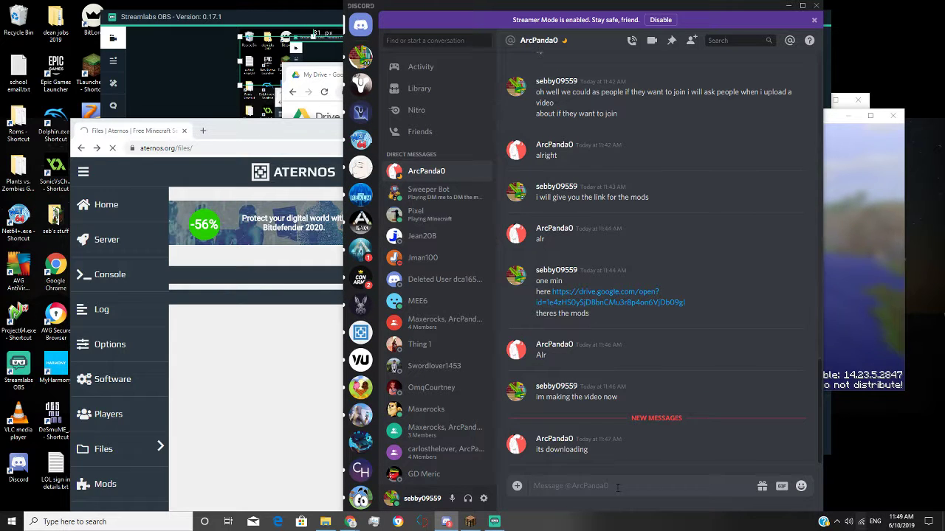
pyautogui.write('k')
pyautogui.press('Return')
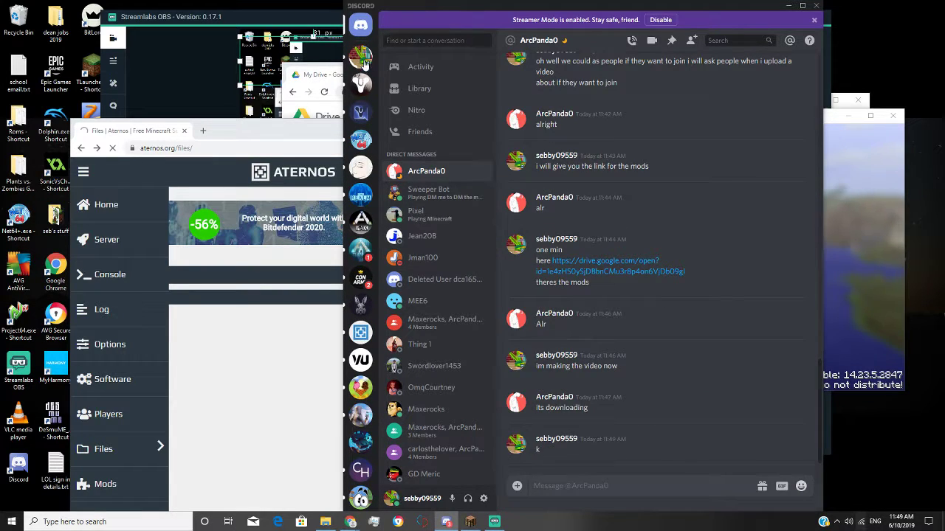
pyautogui.click(361, 58)
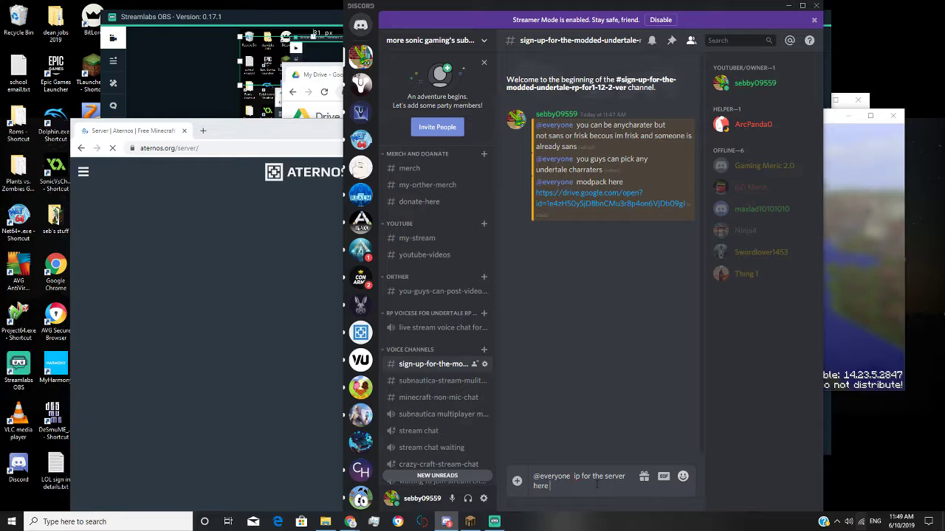
pyautogui.moveTo(333, 283); pyautogui.dragTo(198, 283)
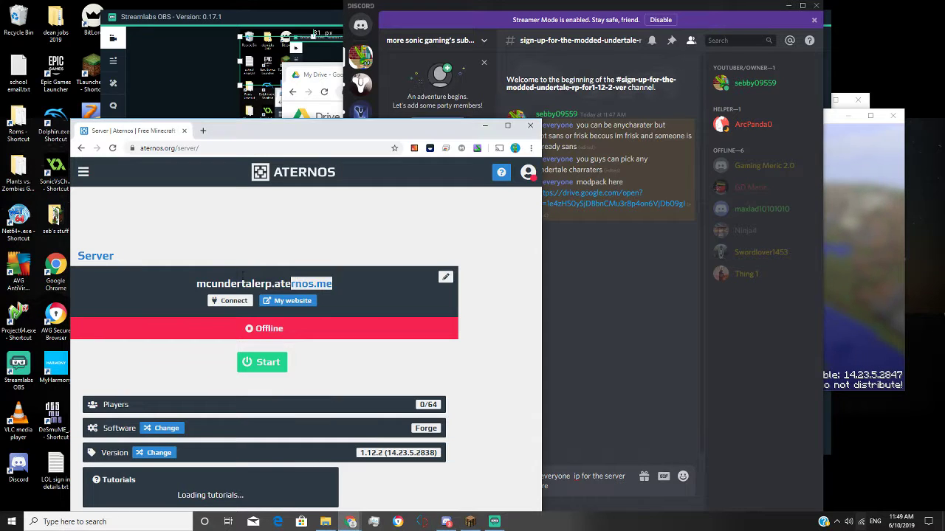
pyautogui.write('mcundertalerp.aternos.me')
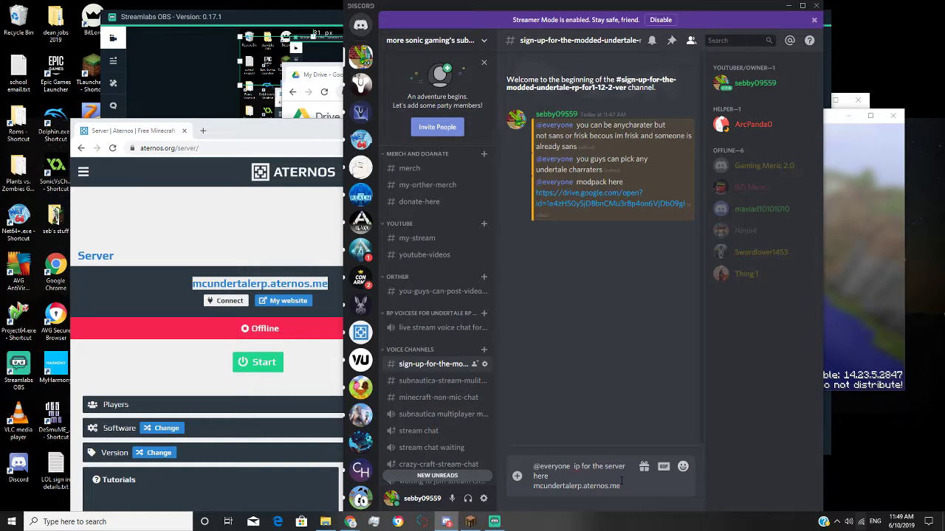
pyautogui.press('Return')
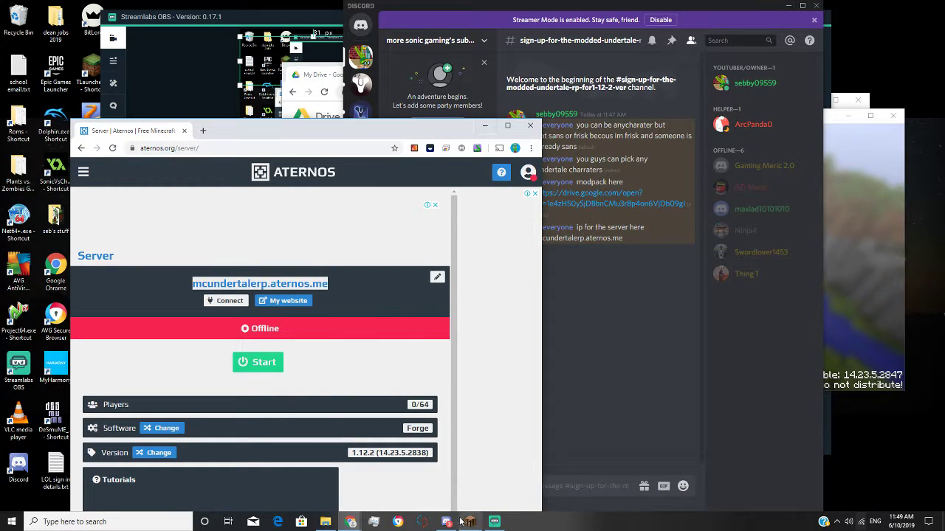
pyautogui.click(495, 521)
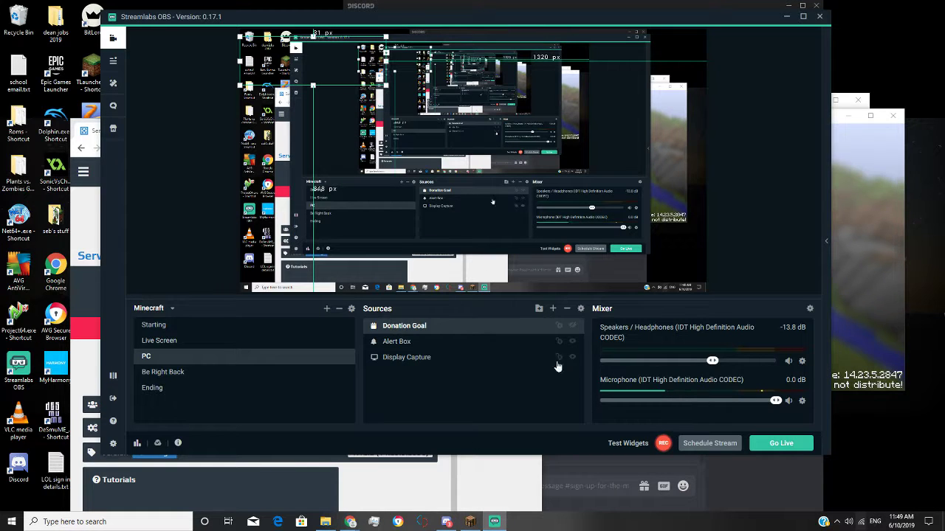